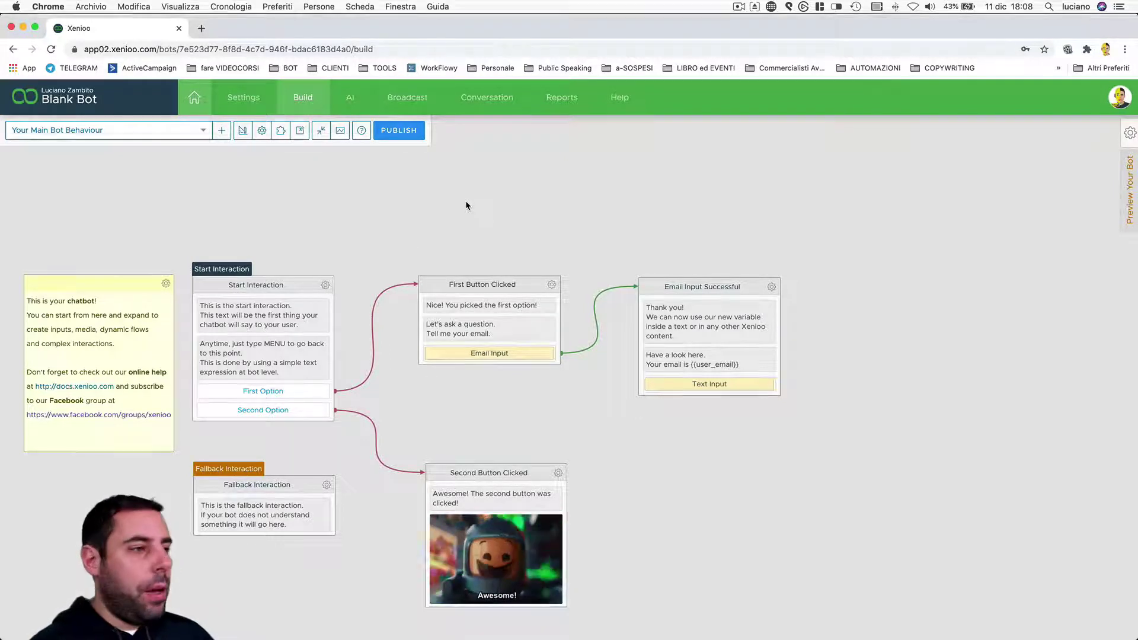
Step: Inspect the main behaviour's settings and those of the Start Interaction, First Button Clicked and Email Input Successful interactions
left_click(262, 133)
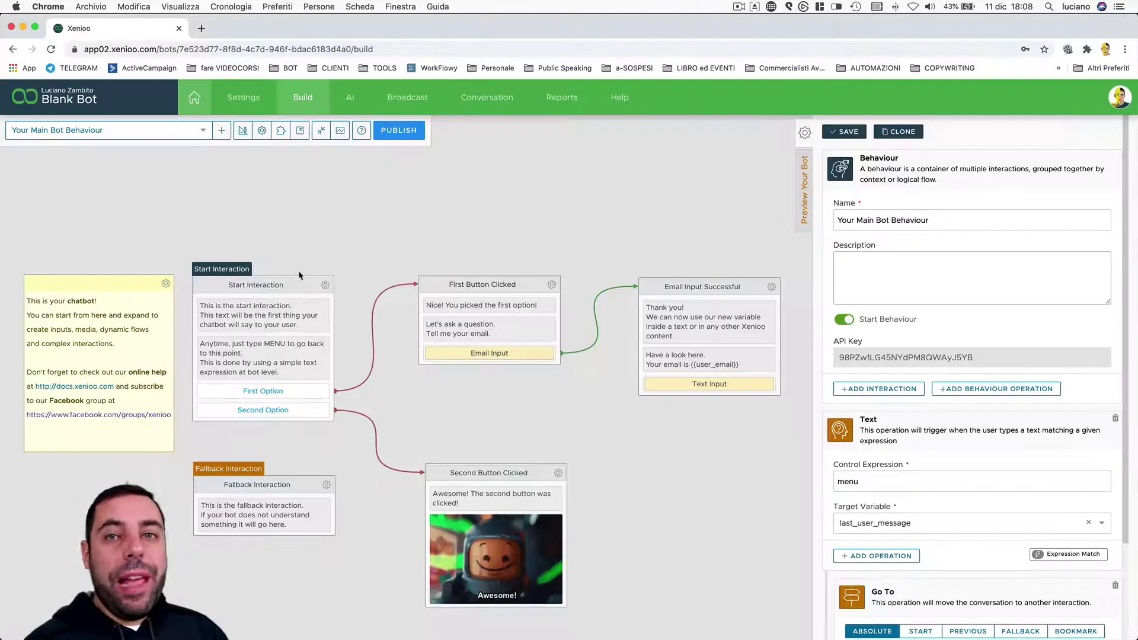
left_click(300, 285)
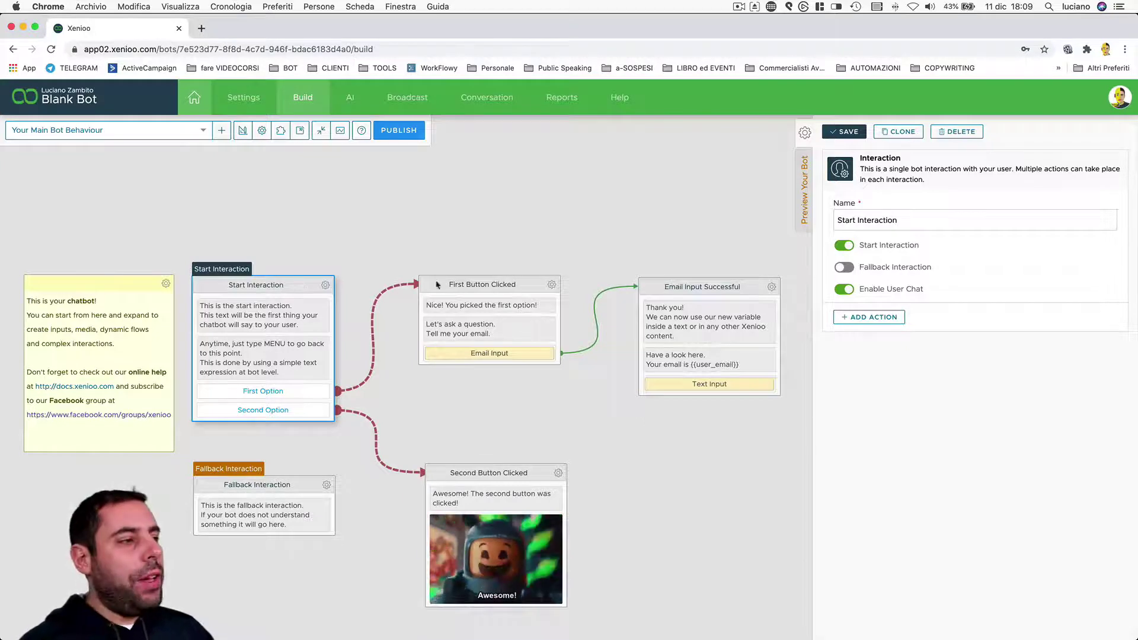
left_click(471, 284)
left_click(696, 284)
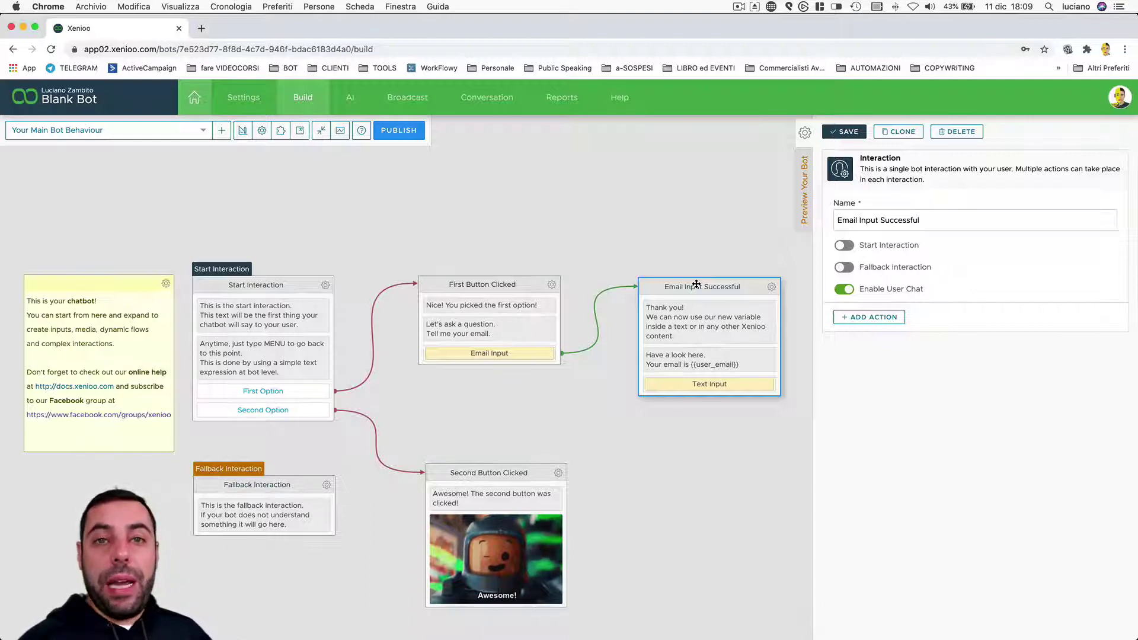
left_click(286, 285)
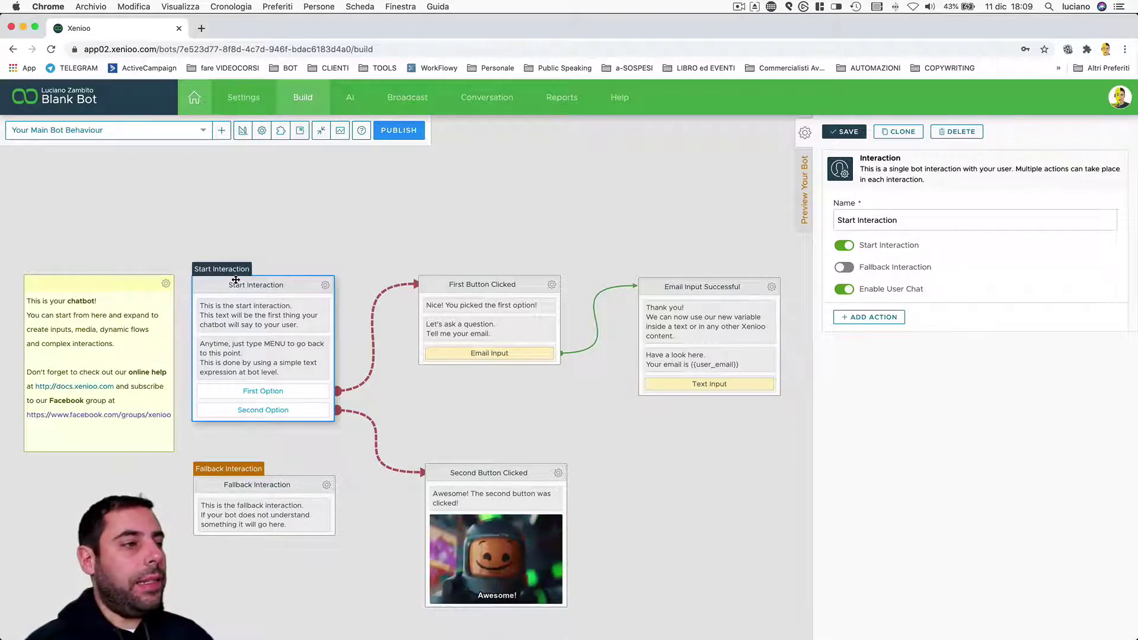
Step: Make First Button Clicked the bot's start interaction and save it
left_click(468, 285)
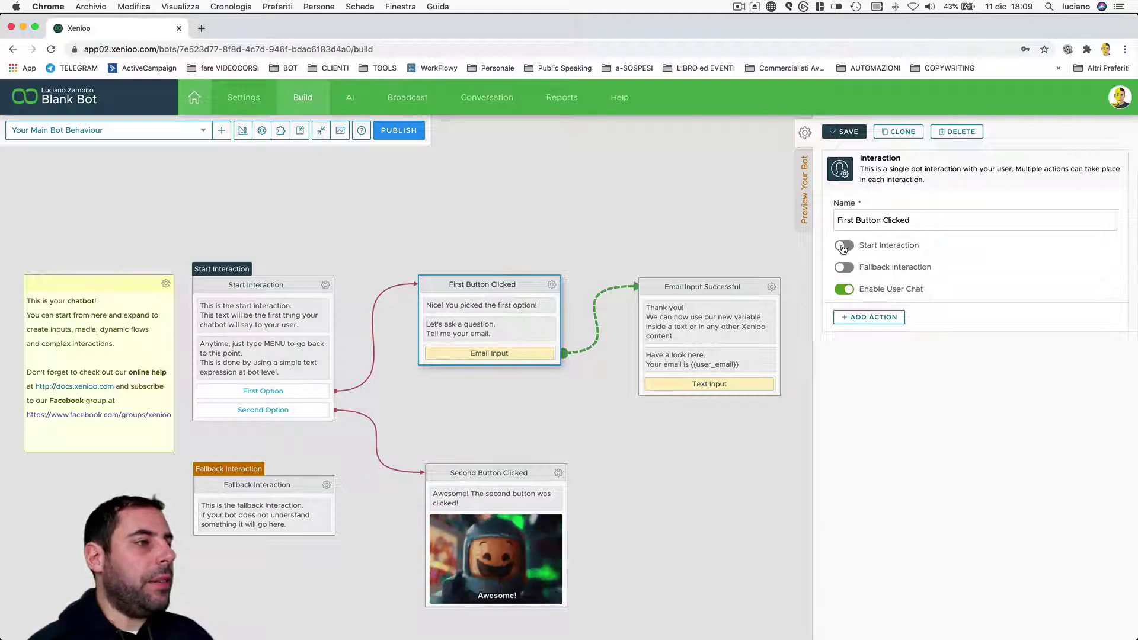
left_click(843, 248)
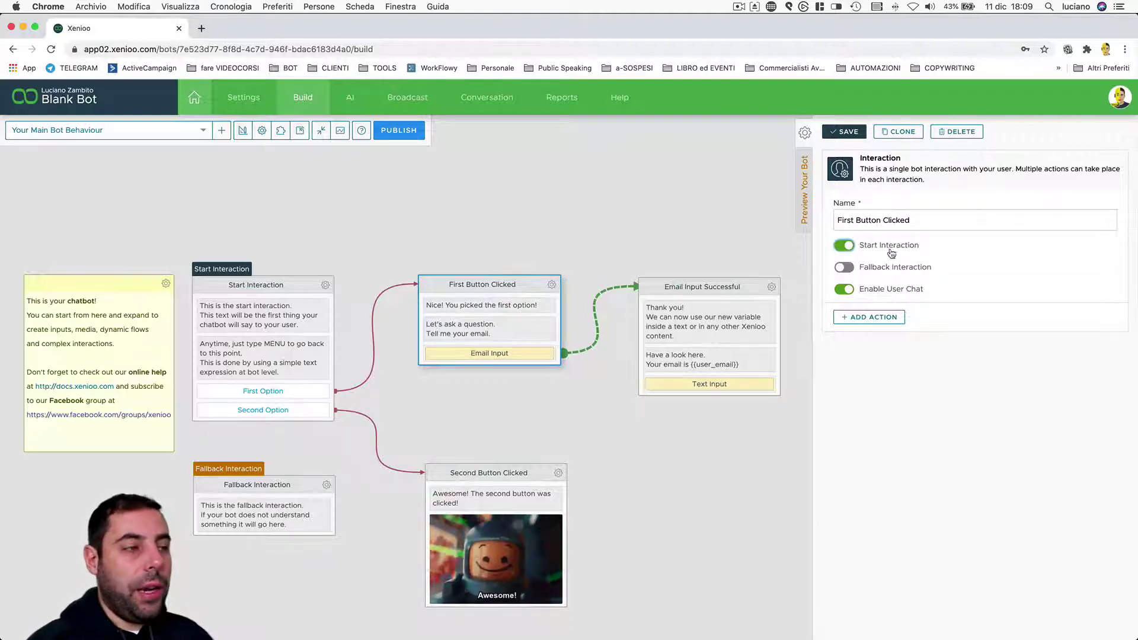
left_click(854, 134)
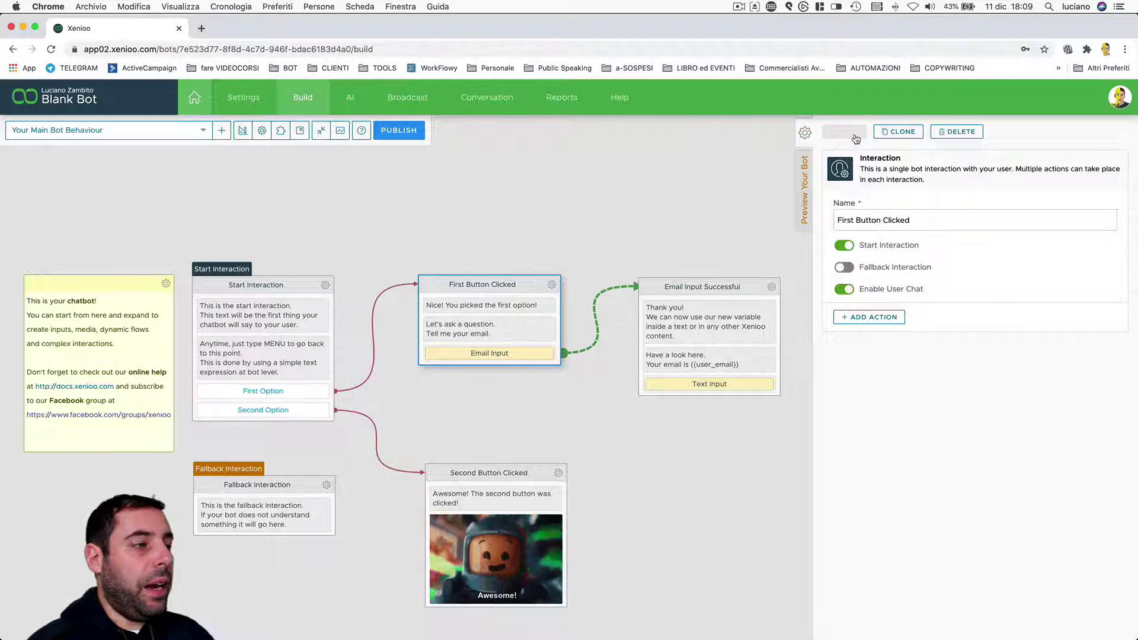
Step: Restore the Start Interaction block as the bot's start interaction and save it
left_click(300, 284)
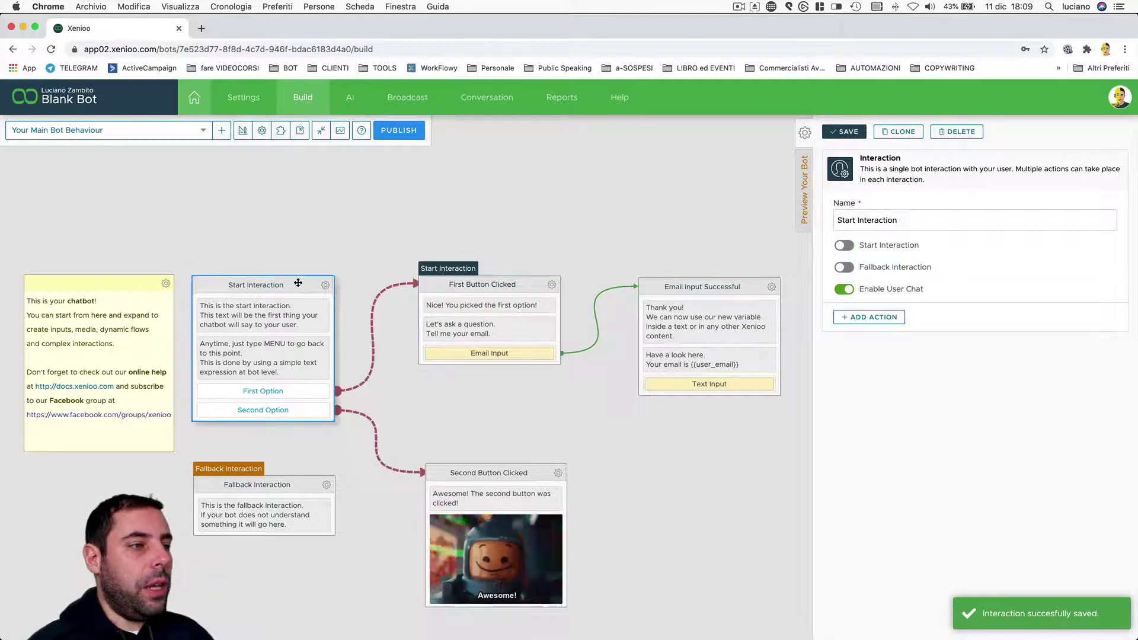
left_click(845, 246)
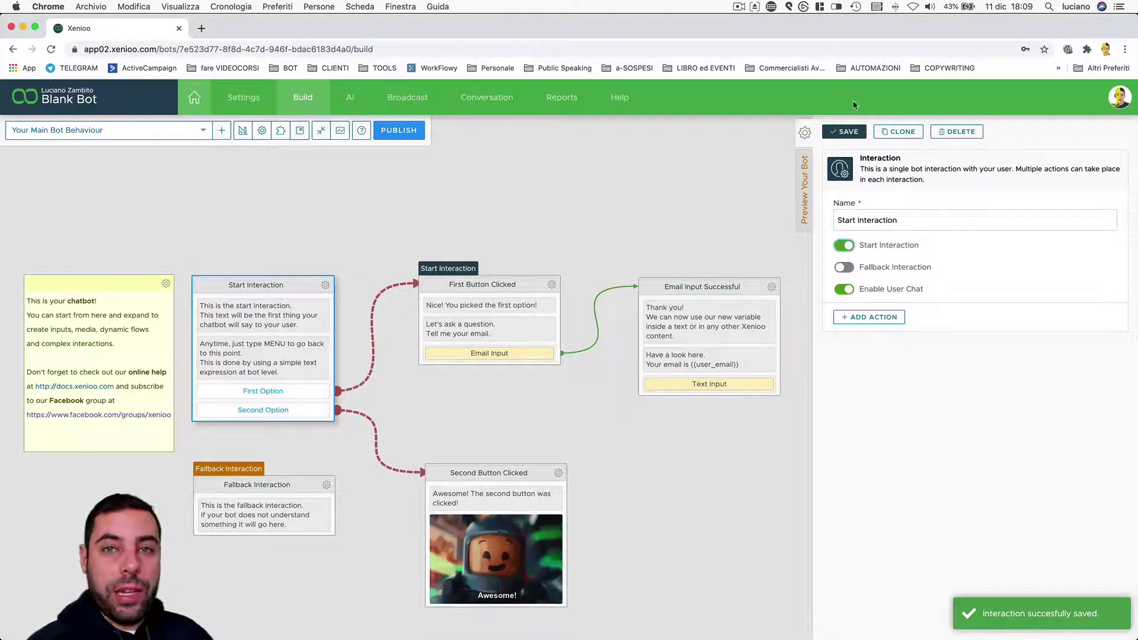
left_click(860, 134)
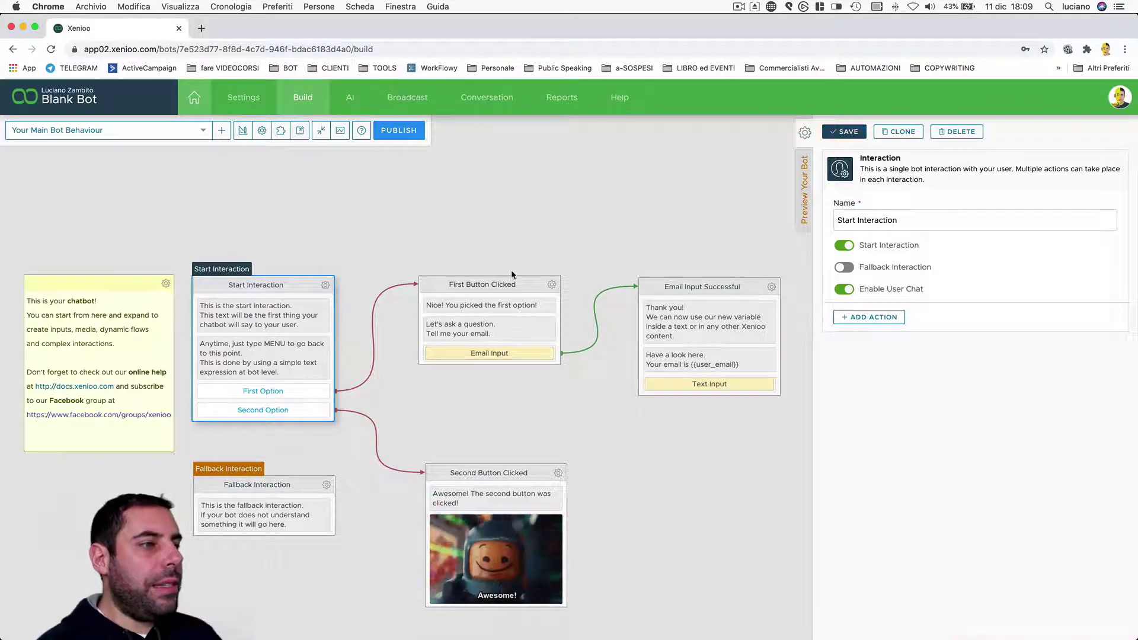
Step: Examine the Fallback Interaction's settings and the Start Interaction's settings, two text messages and First Option quick reply
left_click(287, 483)
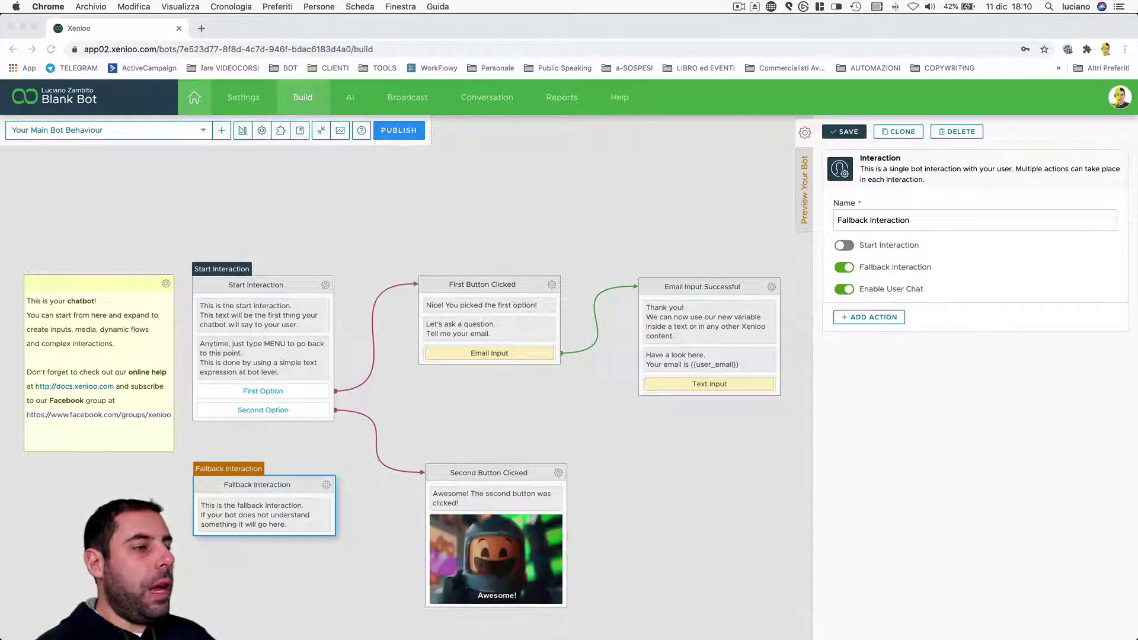
left_click(294, 286)
left_click(294, 285)
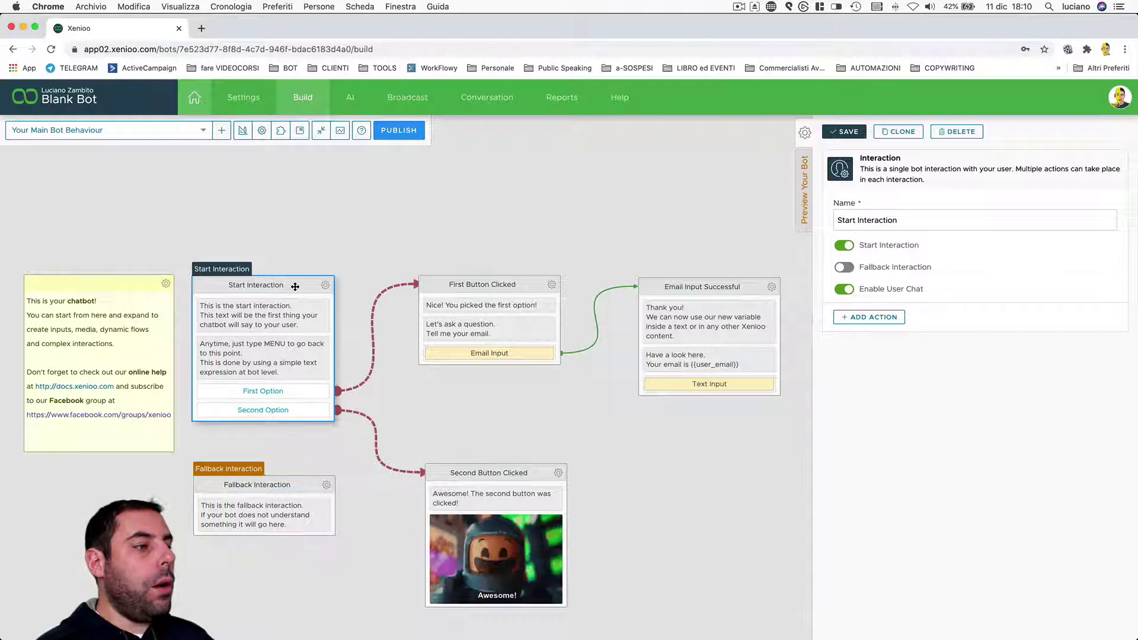
left_click(297, 309)
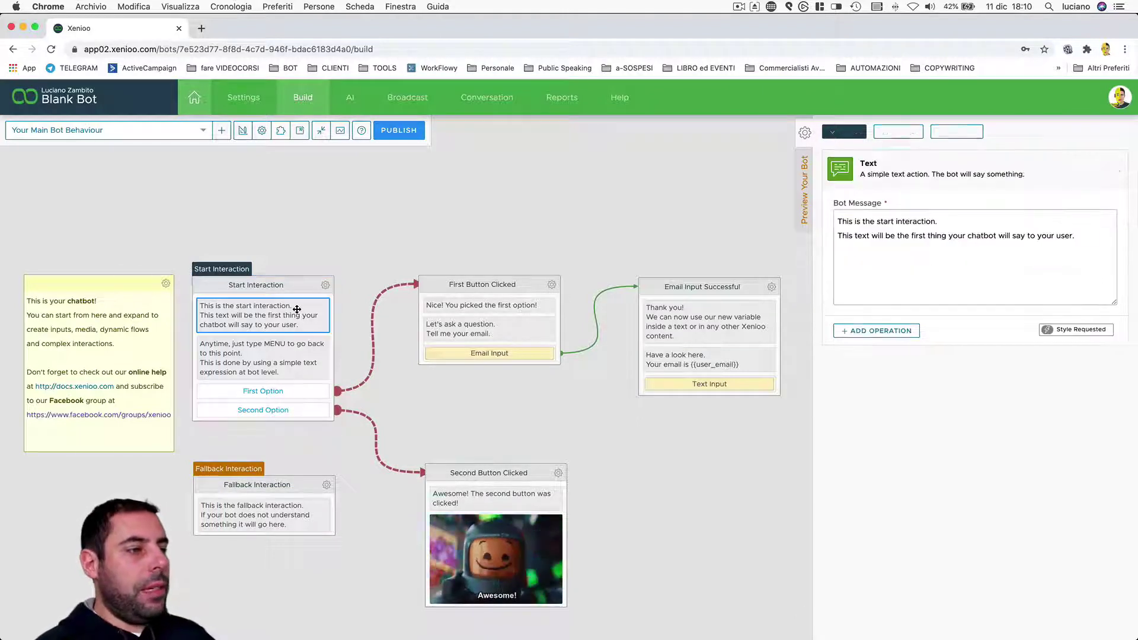
left_click(298, 351)
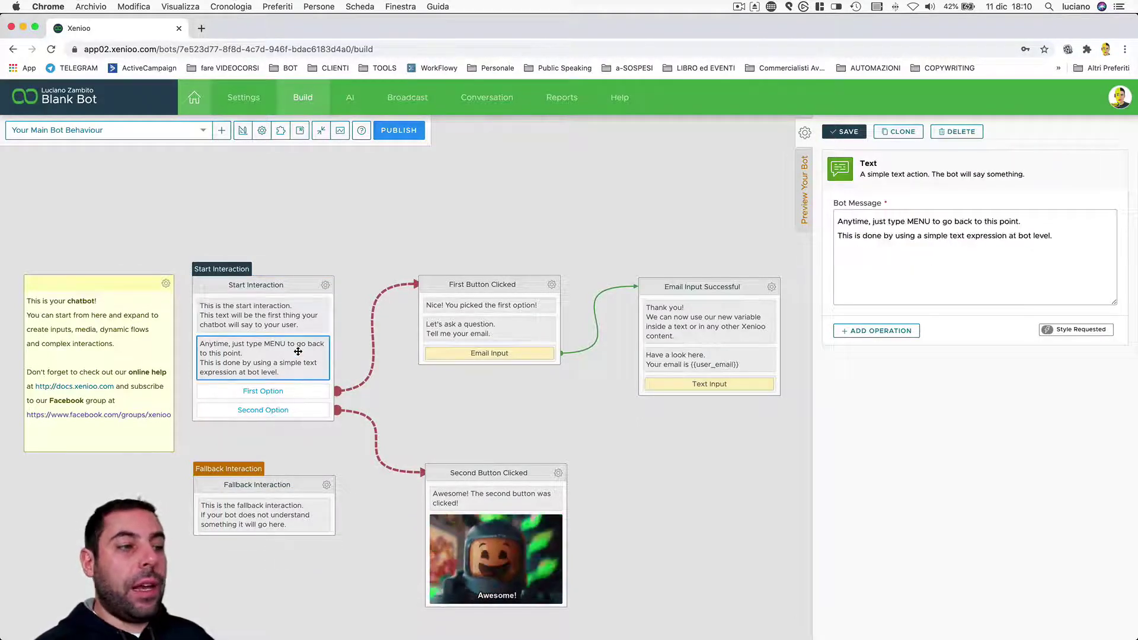
left_click(300, 391)
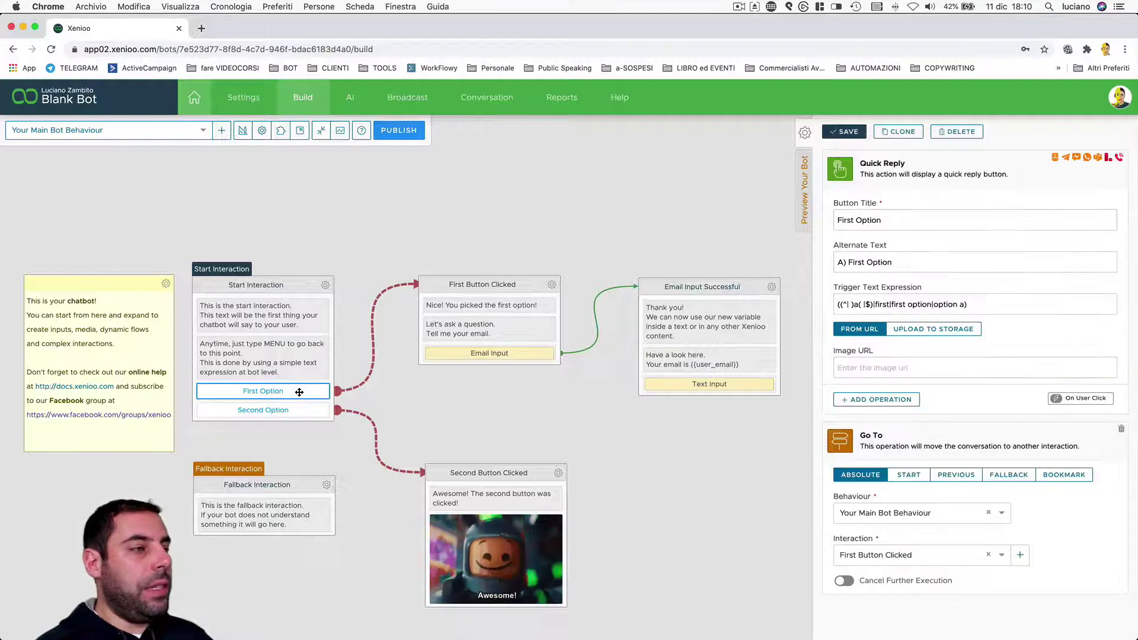
left_click(285, 322)
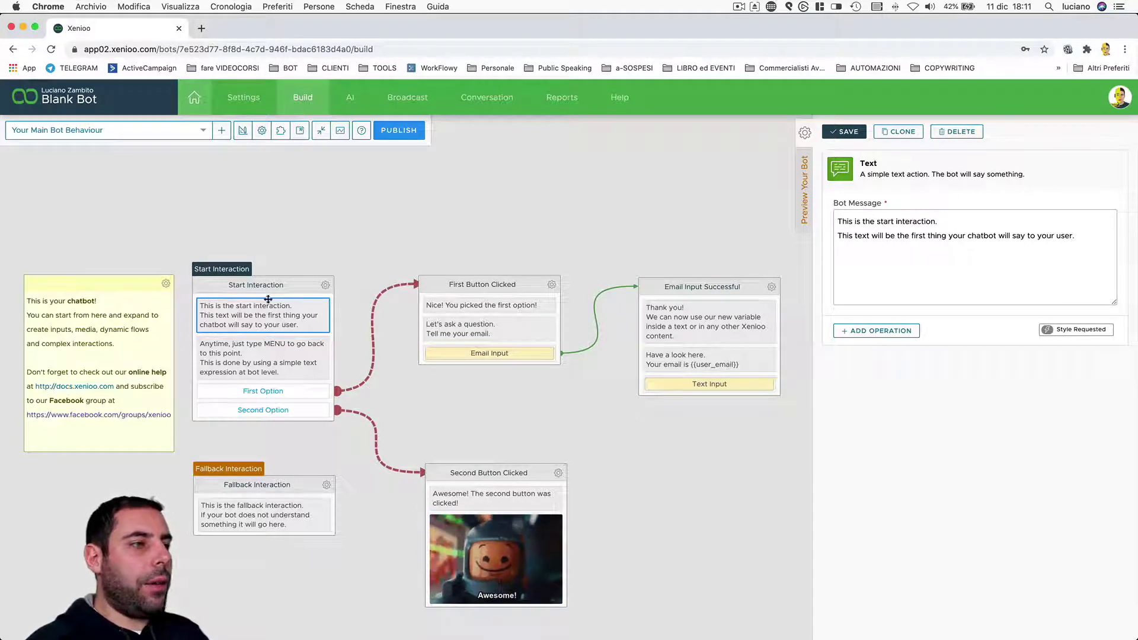
left_click(300, 285)
left_click(291, 322)
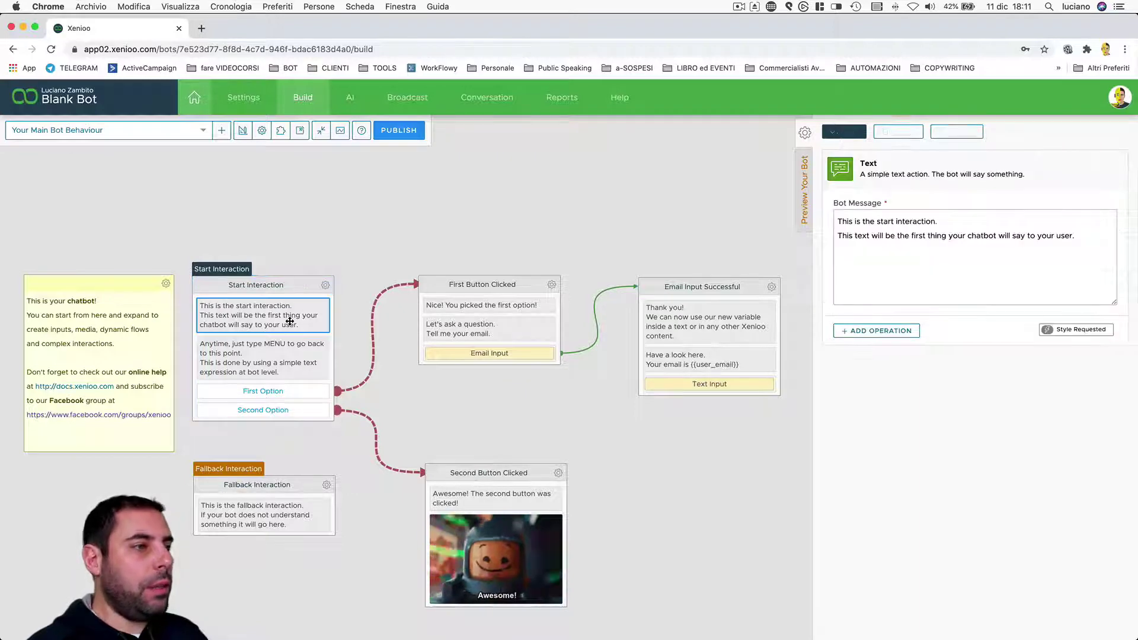
left_click(283, 347)
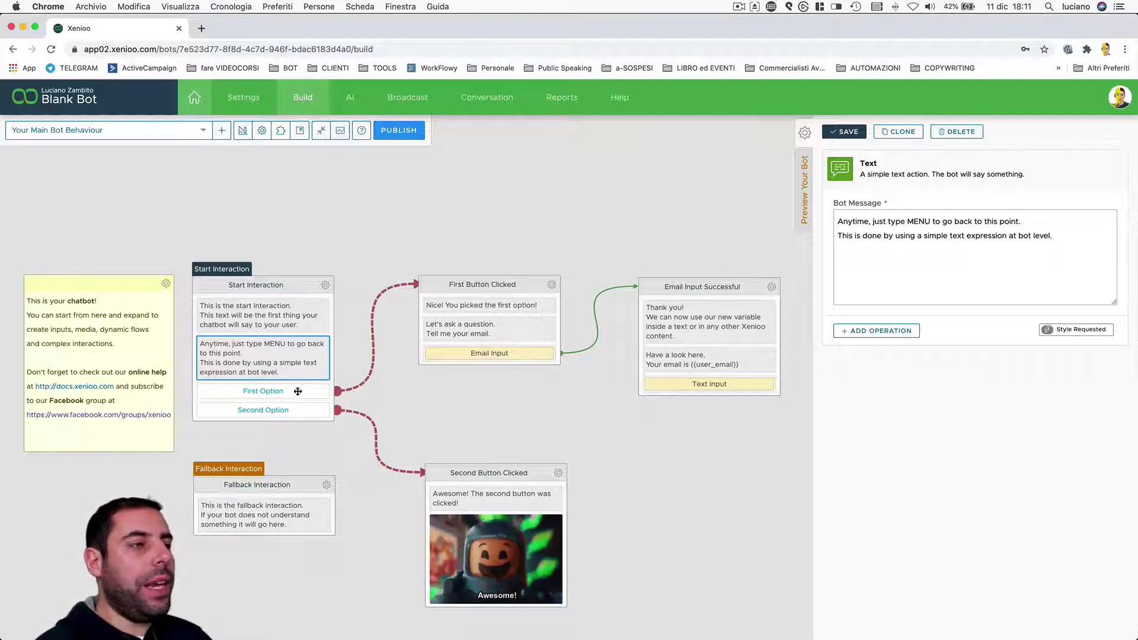
left_click(294, 285)
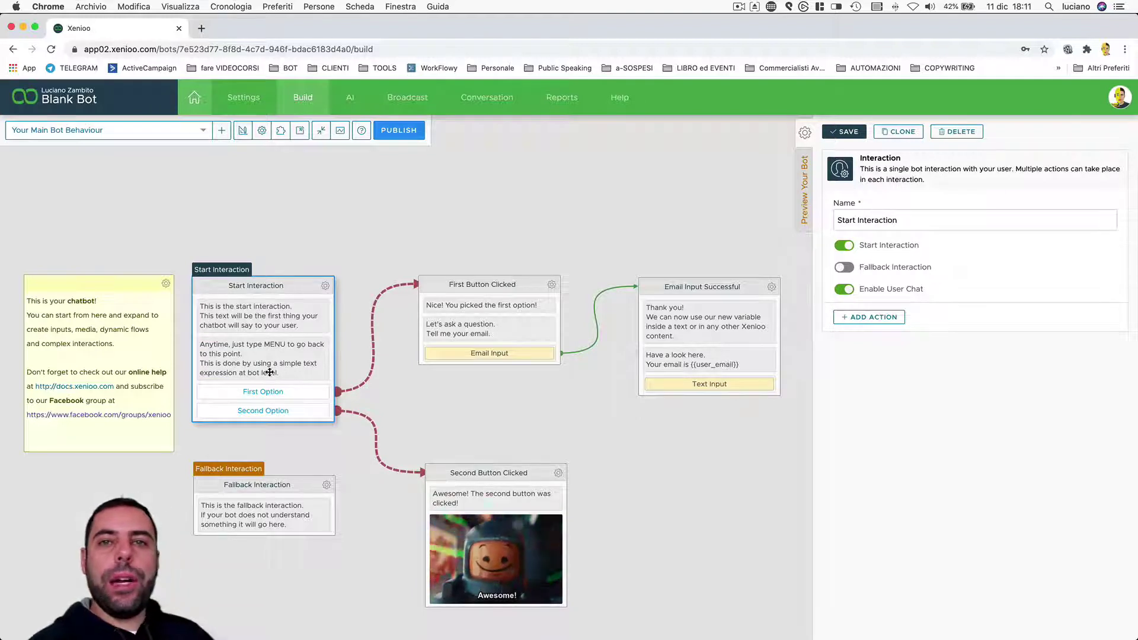
Step: Examine the First Button Clicked interaction, including its two text messages and its Email Input action
left_click_drag(481, 281, 482, 280)
left_click(482, 281)
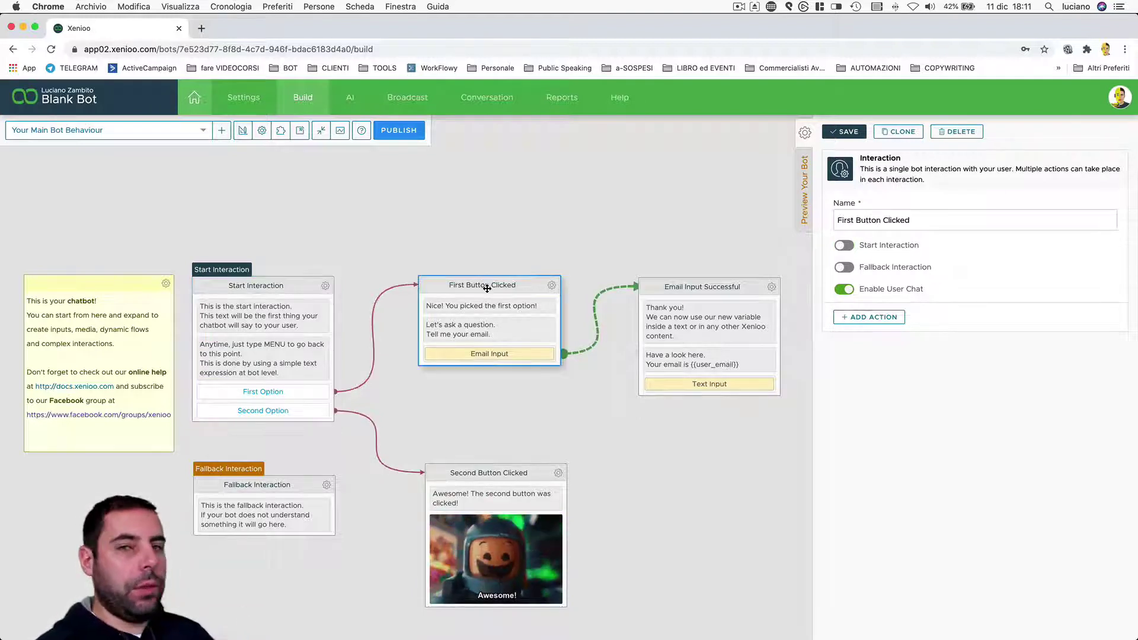
left_click(543, 306)
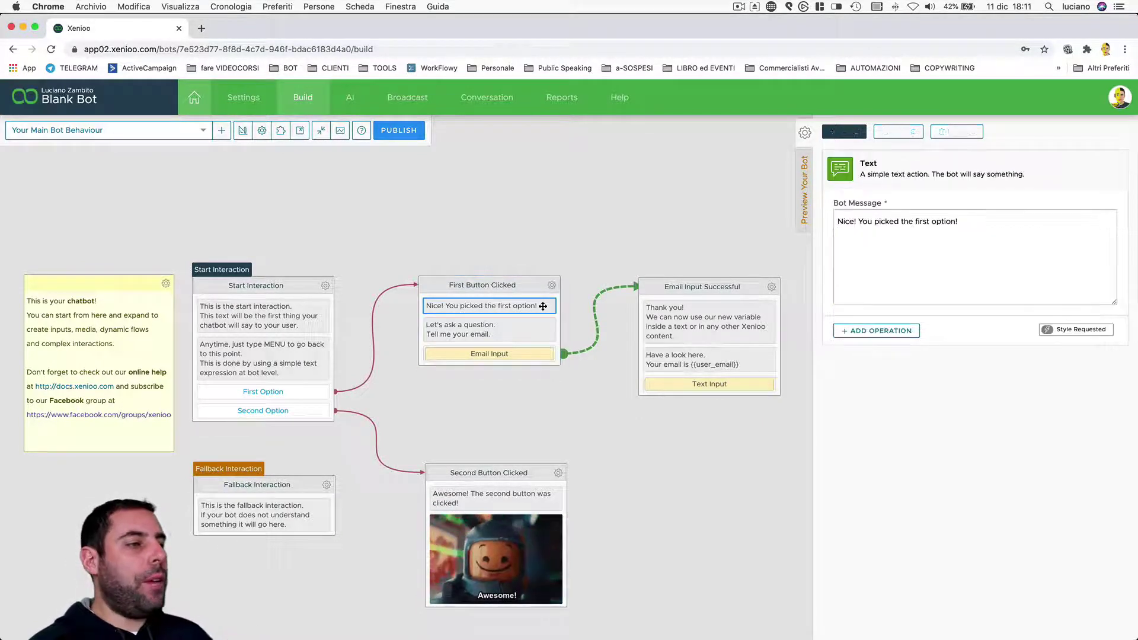
left_click(533, 326)
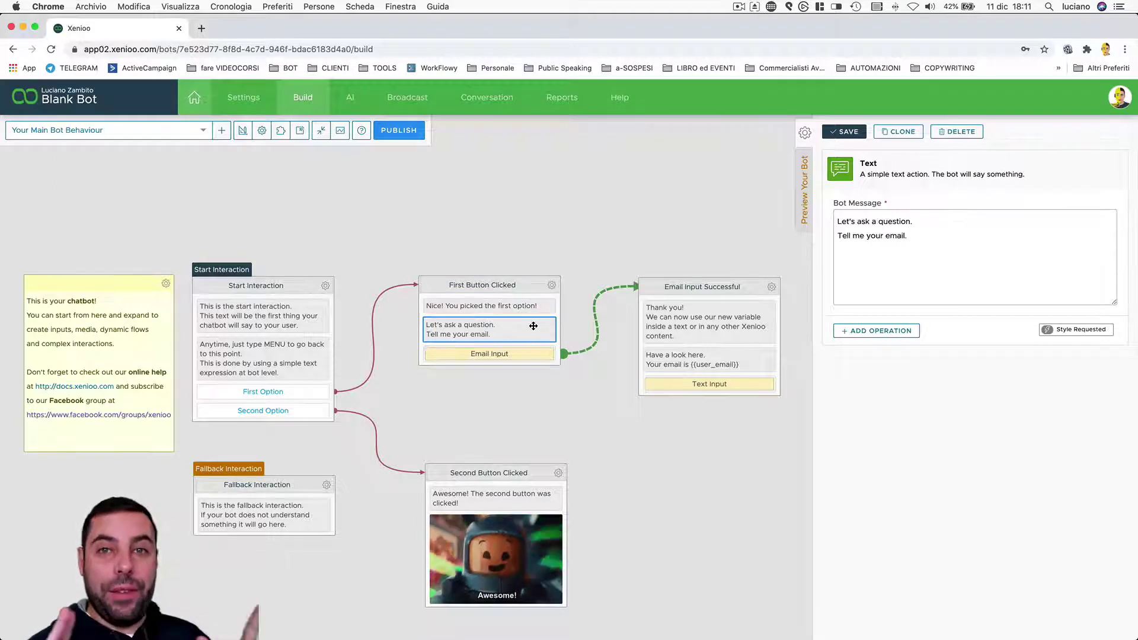
left_click(528, 353)
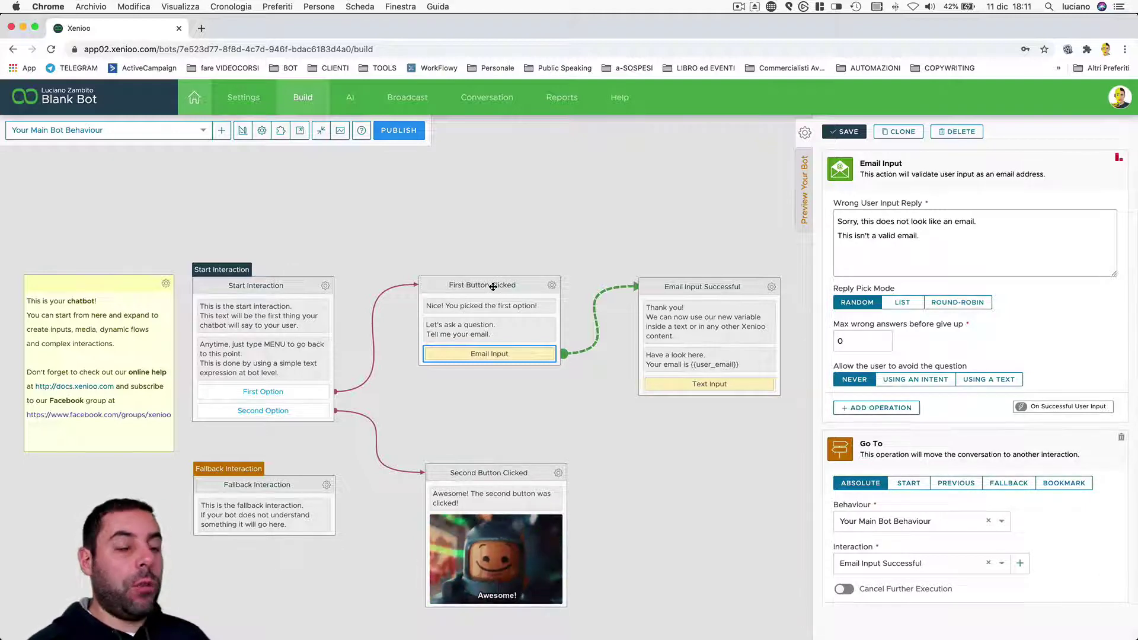
Step: Compare the main behaviour's menu text operation and Go To target with the global bot operations
left_click(301, 287)
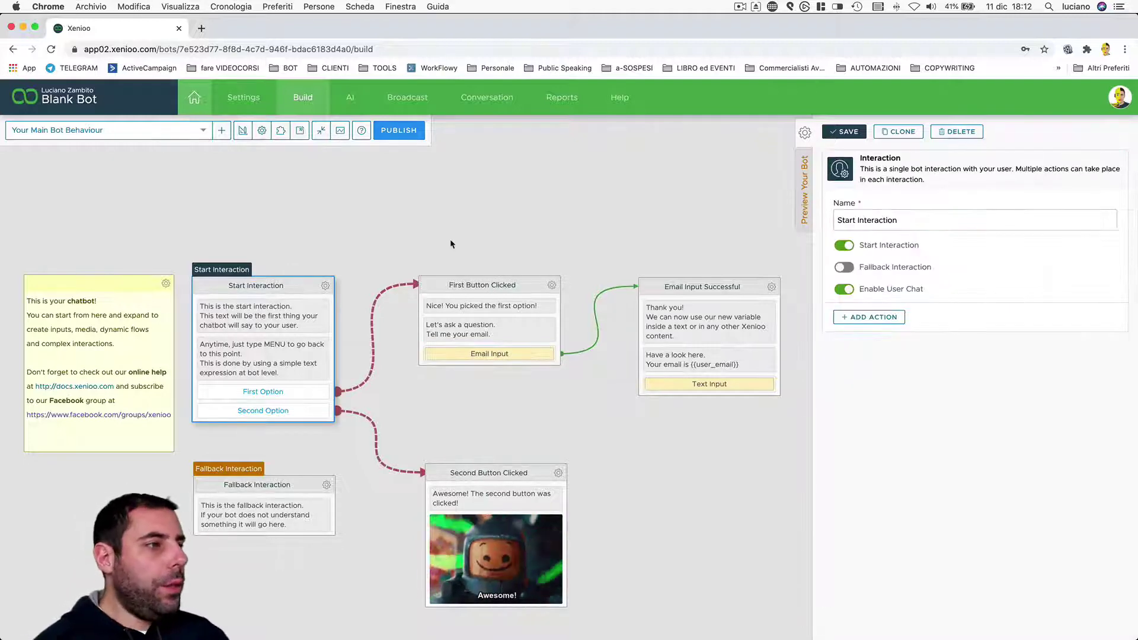
left_click(550, 214)
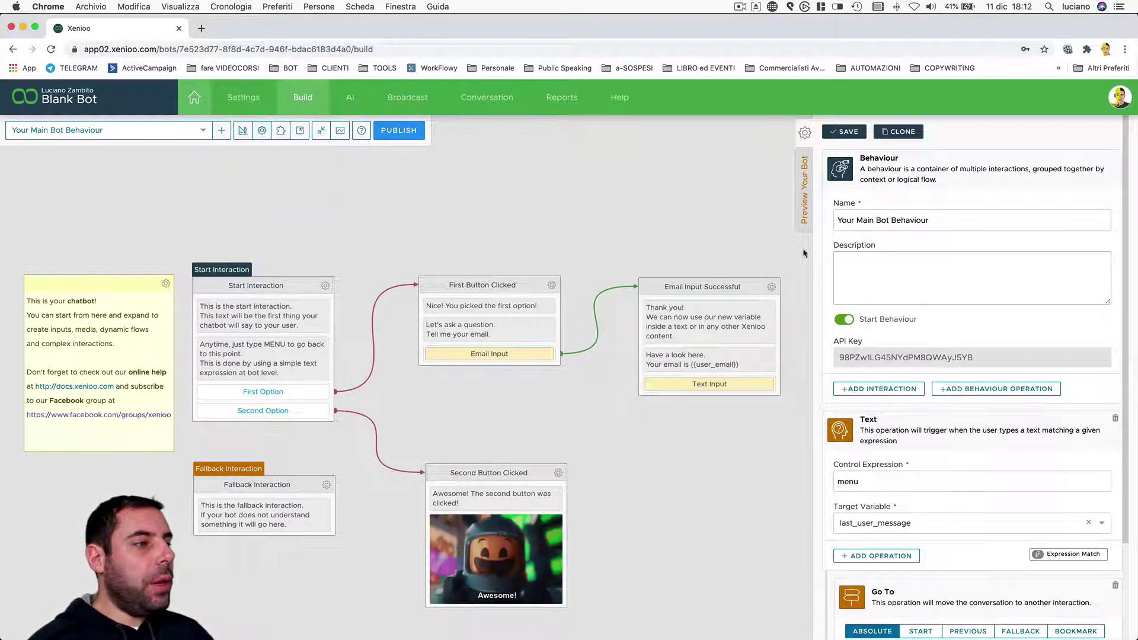
scroll(825, 274, "down", 3)
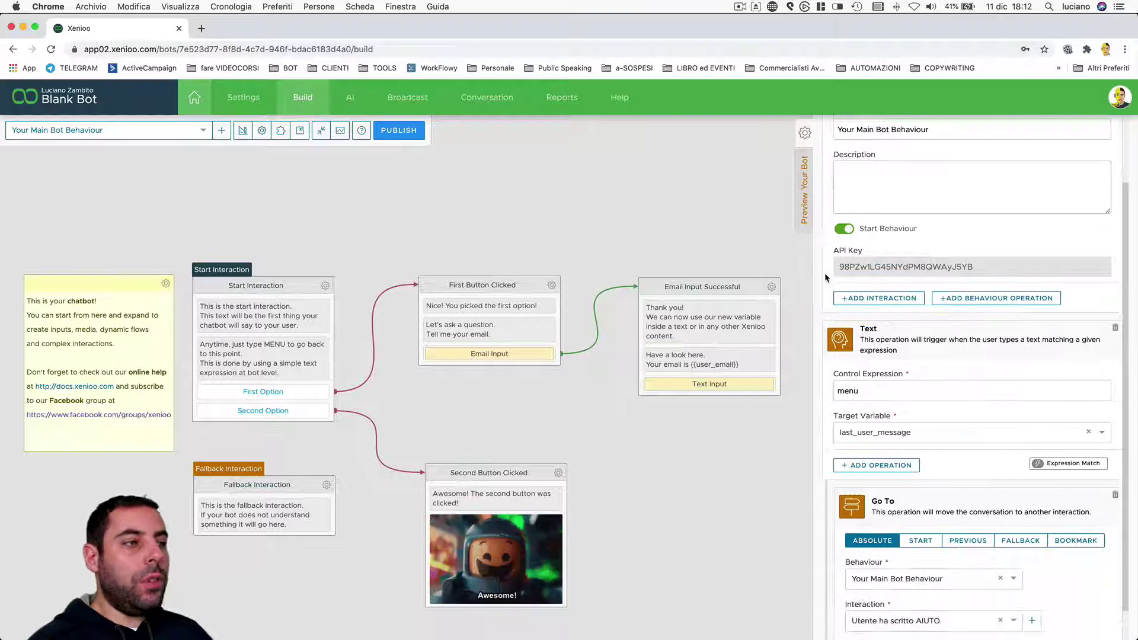
scroll(823, 272, "down", 1)
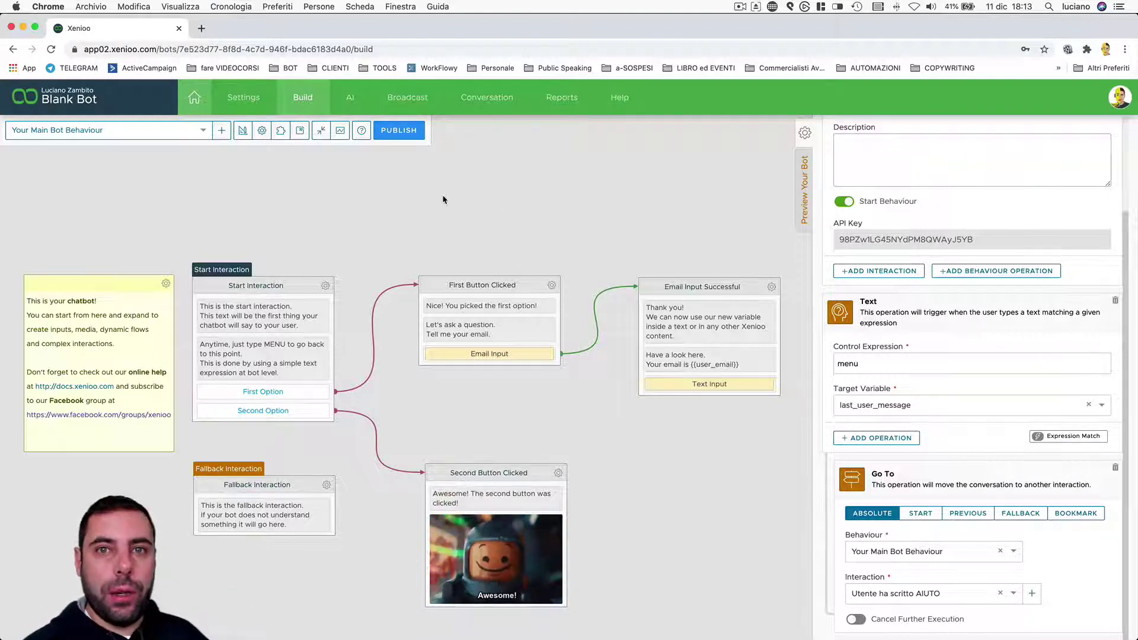
left_click(243, 132)
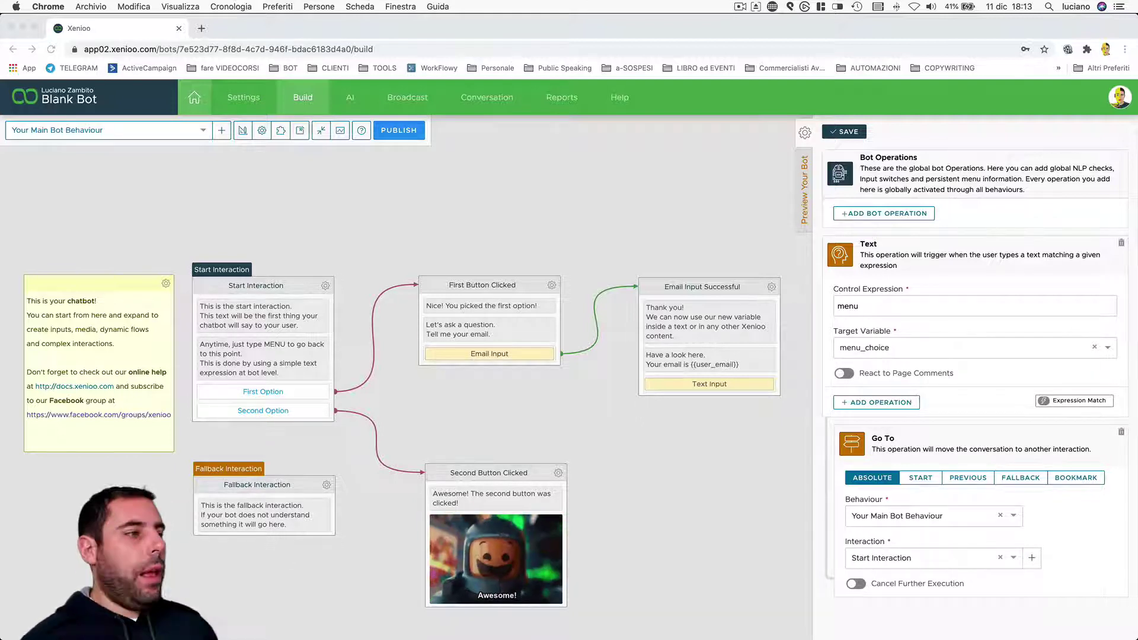
Step: Start a preview of the bot and highlight the first message of its start interaction
left_click(799, 186)
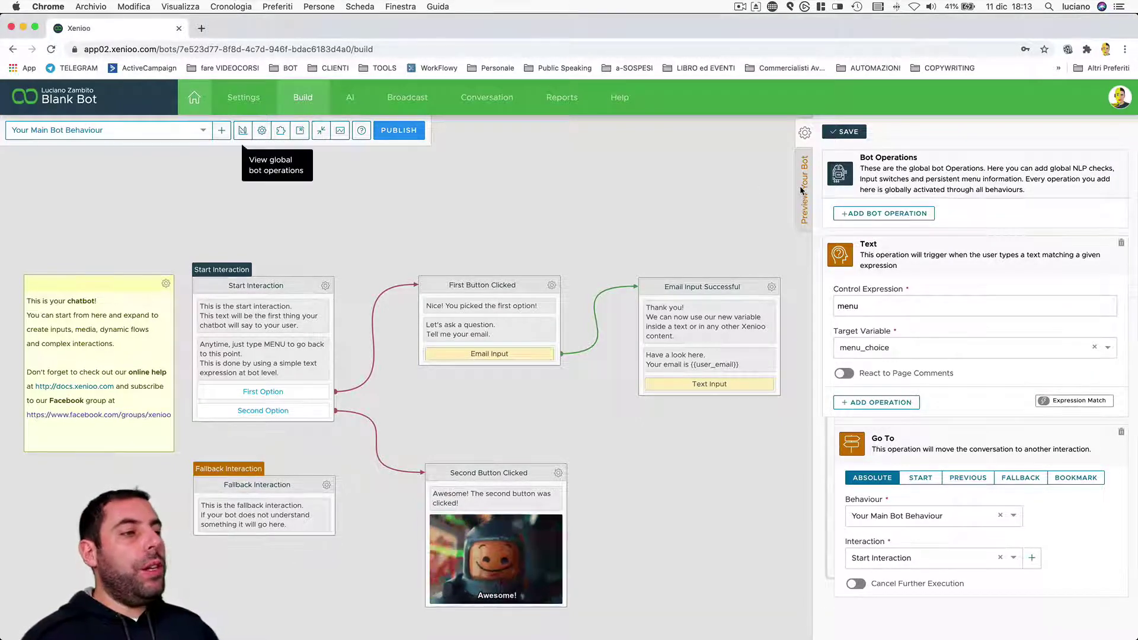
left_click(805, 192)
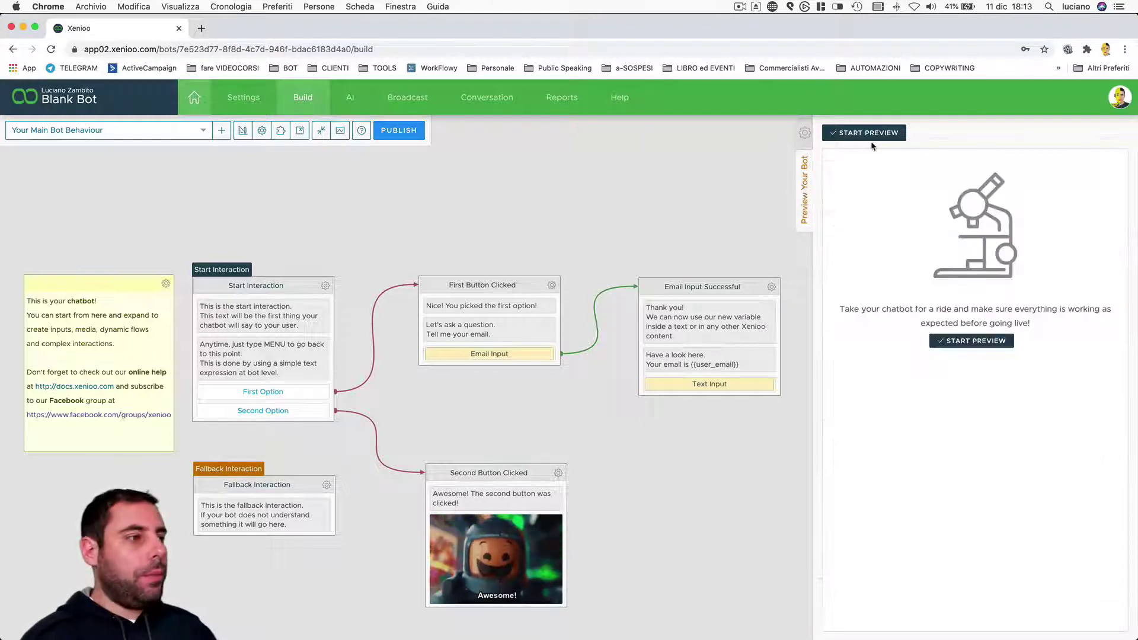
left_click(891, 137)
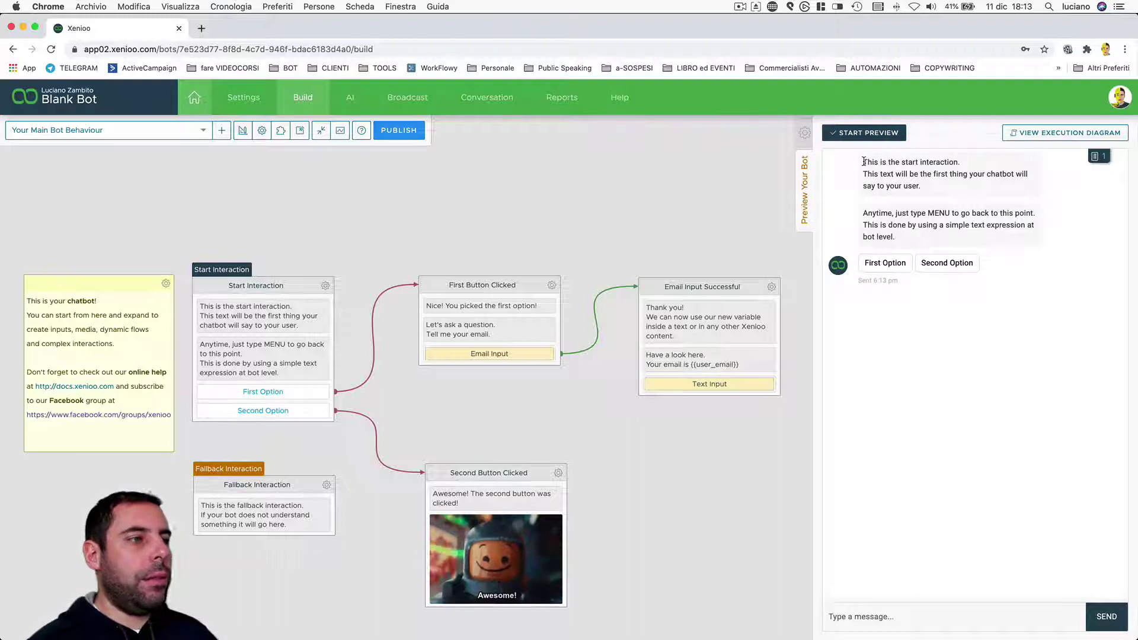
left_click_drag(863, 161, 932, 187)
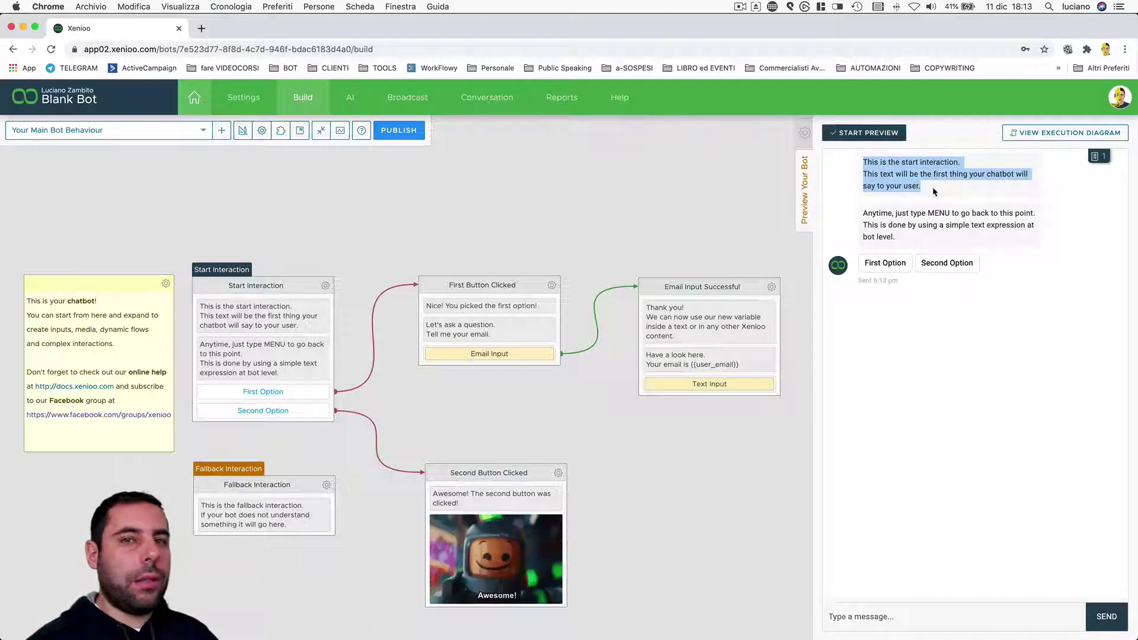
left_click(865, 227)
Step: Check the two text actions behind the previewed messages and reopen the Start Interaction's settings
left_click(217, 302)
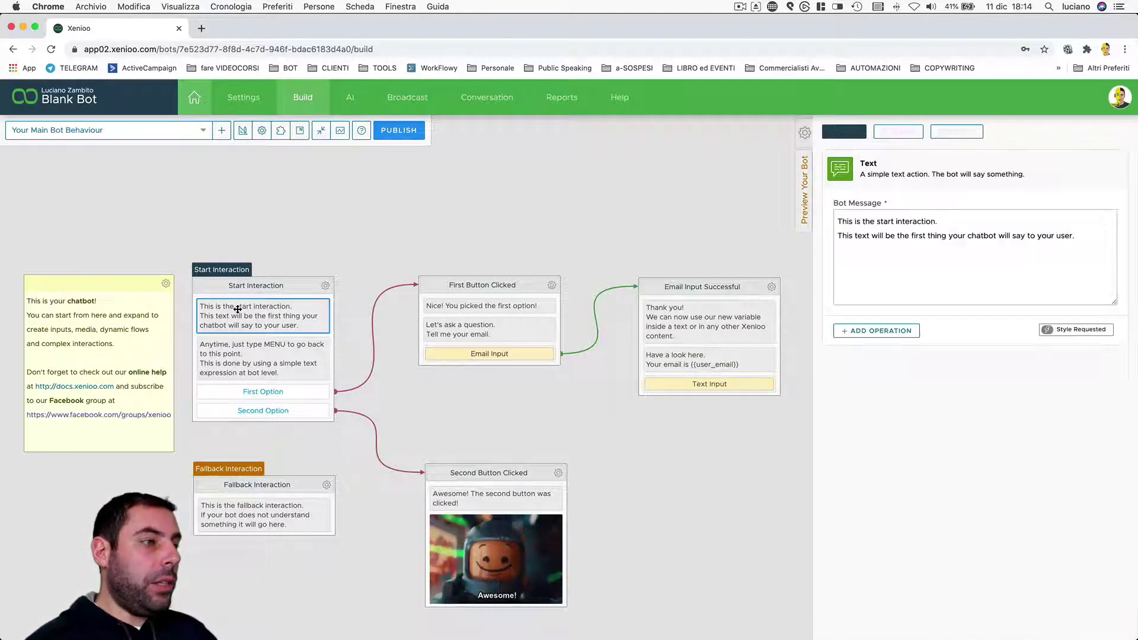
left_click(271, 364)
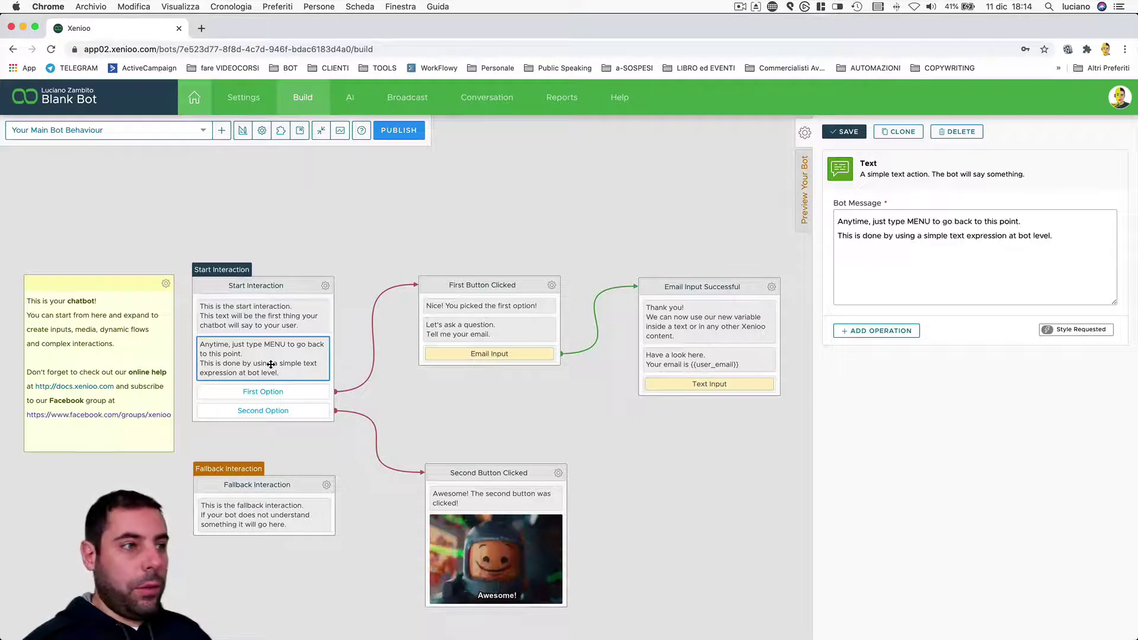
left_click(274, 284)
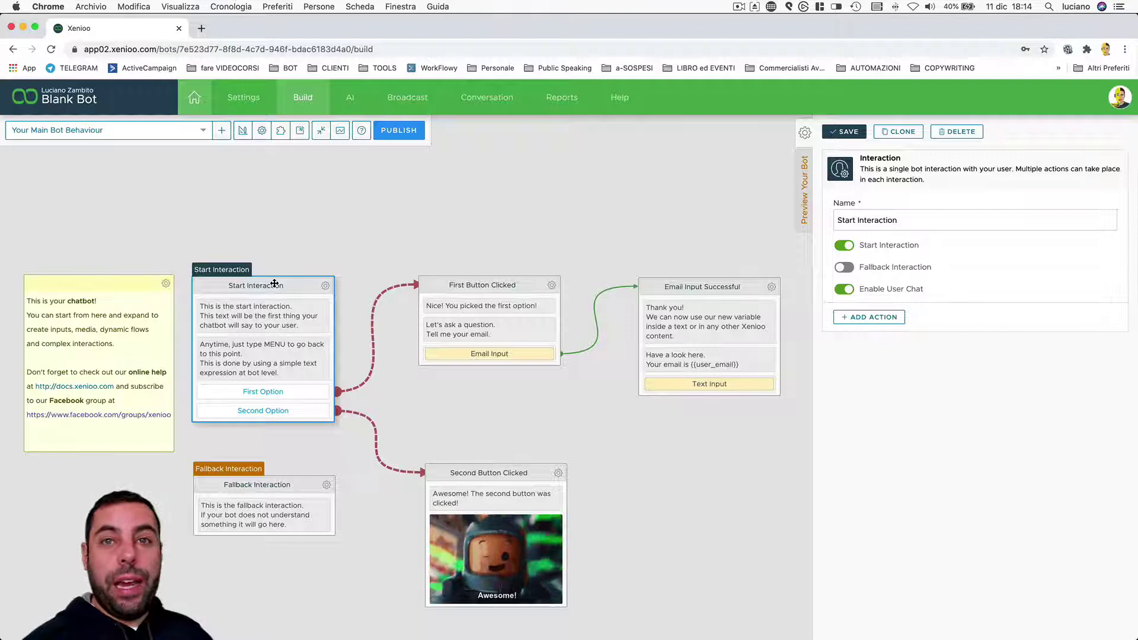
Step: Choose Second Option in the bot preview and inspect the Second Button Clicked interaction and its text action
left_click(804, 190)
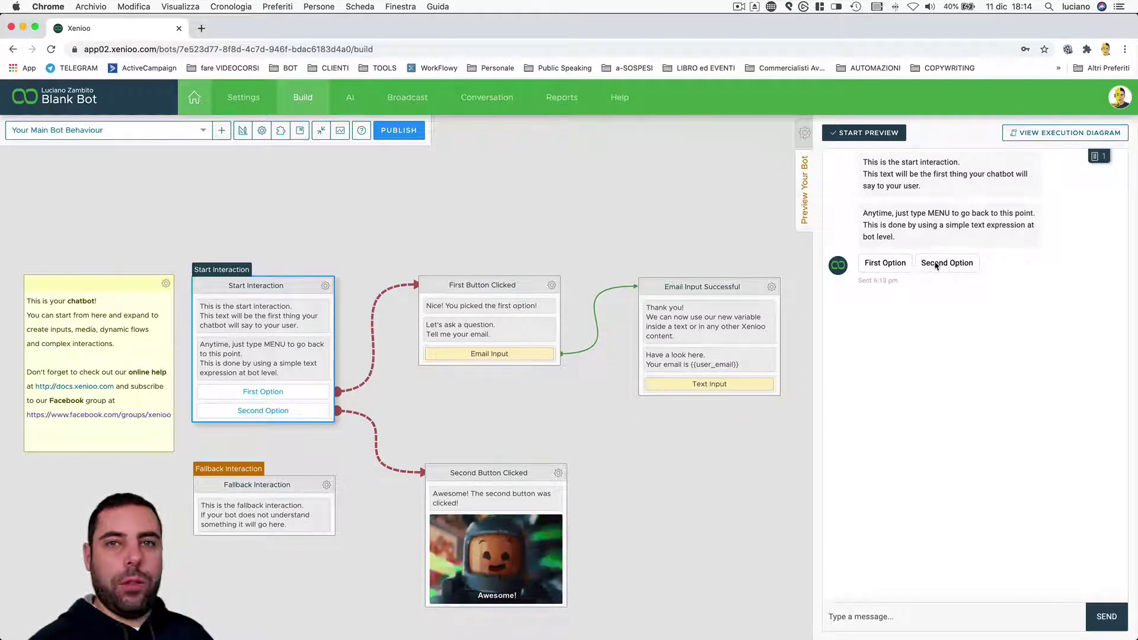
left_click(935, 266)
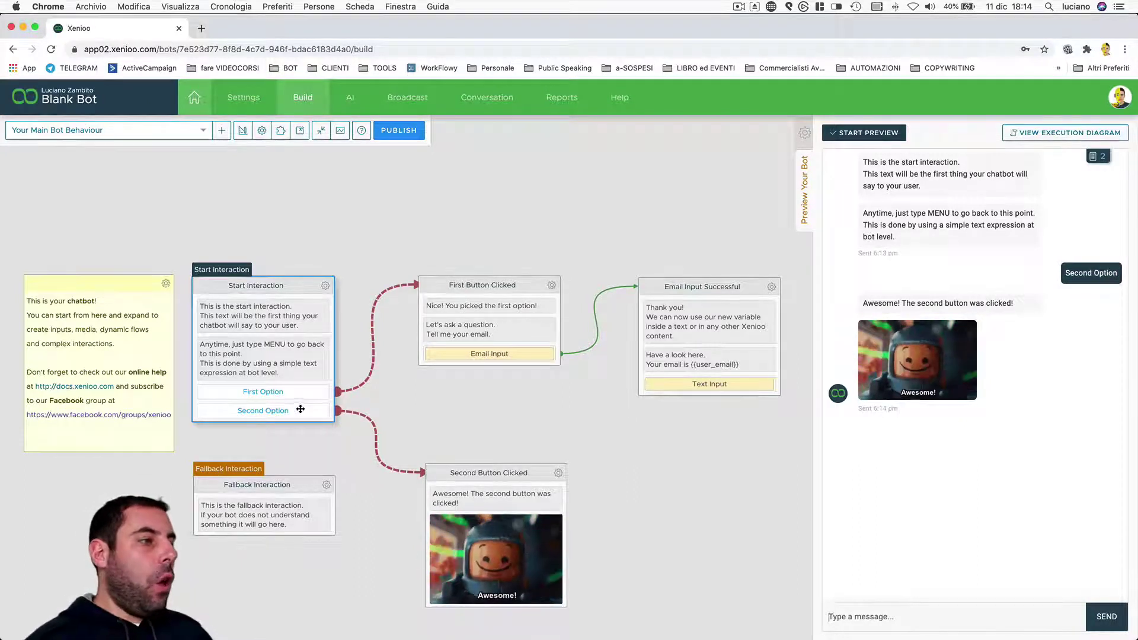
left_click(521, 474)
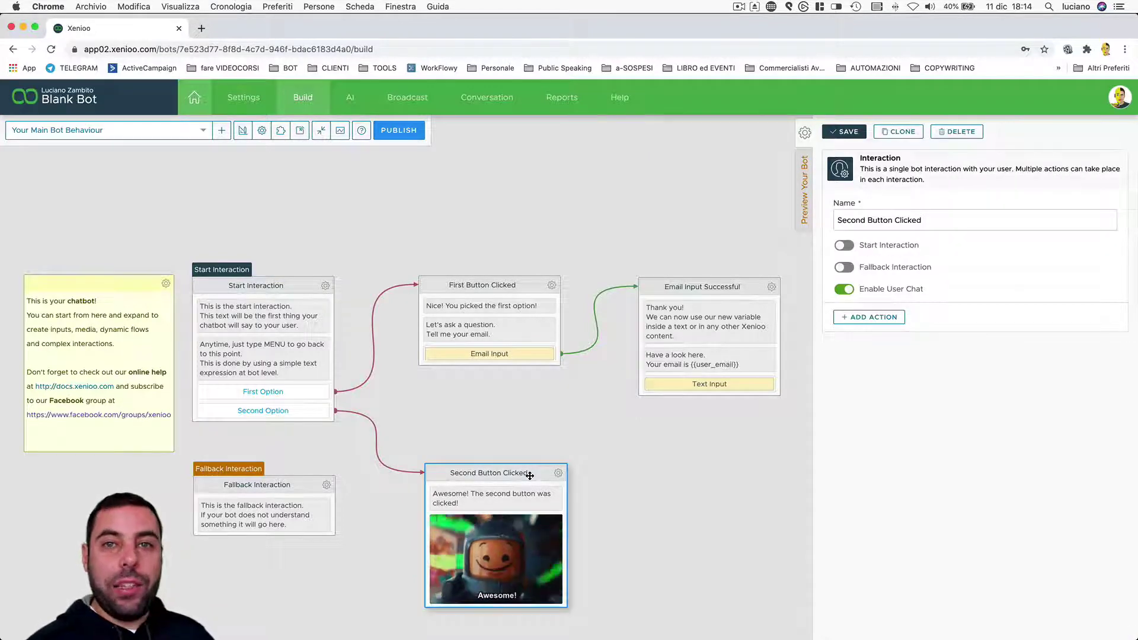
left_click(536, 499)
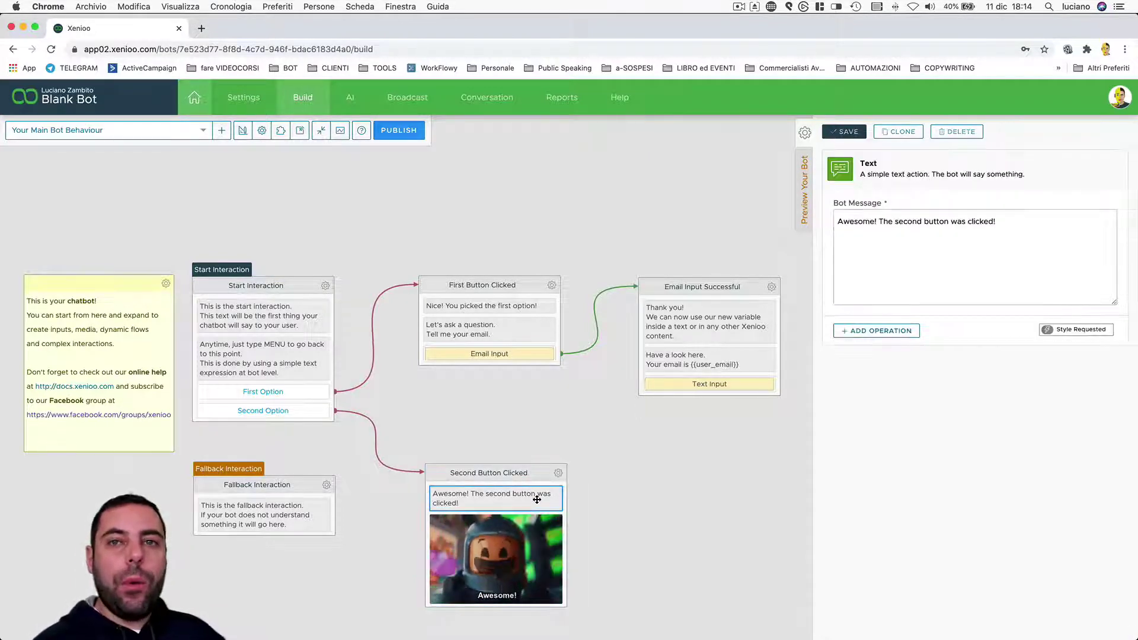
Step: View the preview's execution diagram, highlighting the initial Xenioo entries and the Start Interaction's text and button entries
left_click(806, 168)
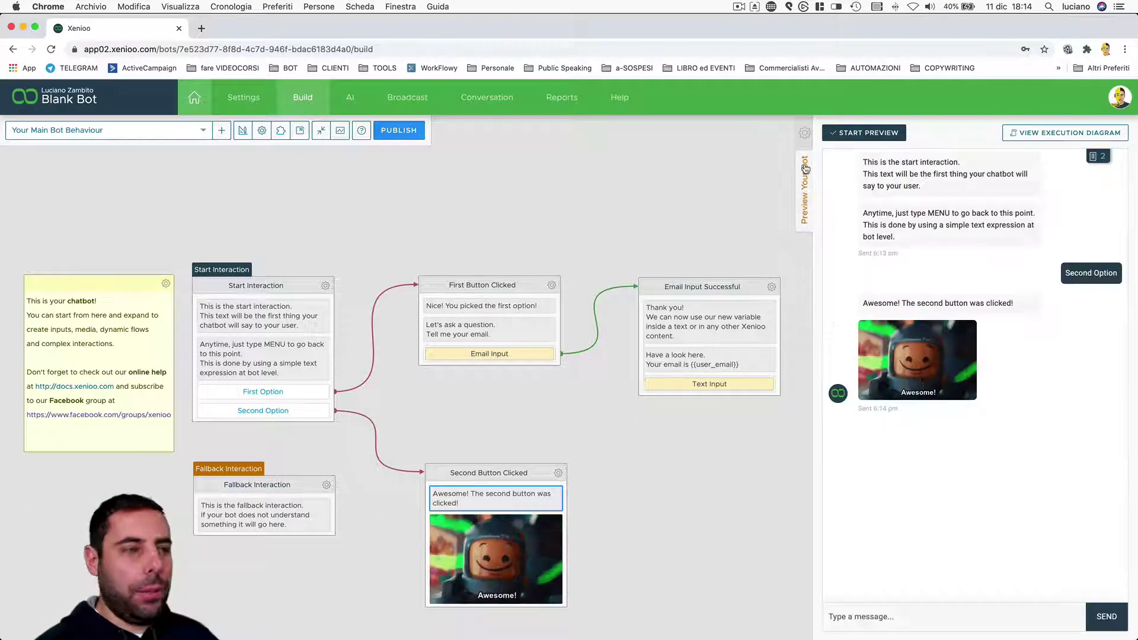
left_click(1027, 135)
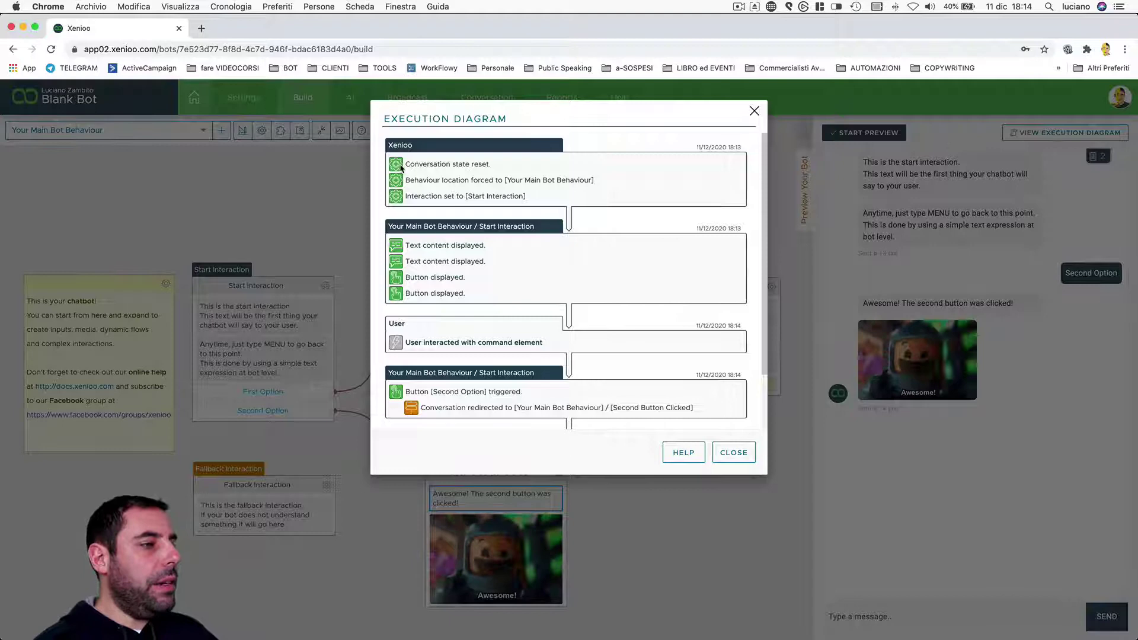
left_click_drag(406, 164, 526, 196)
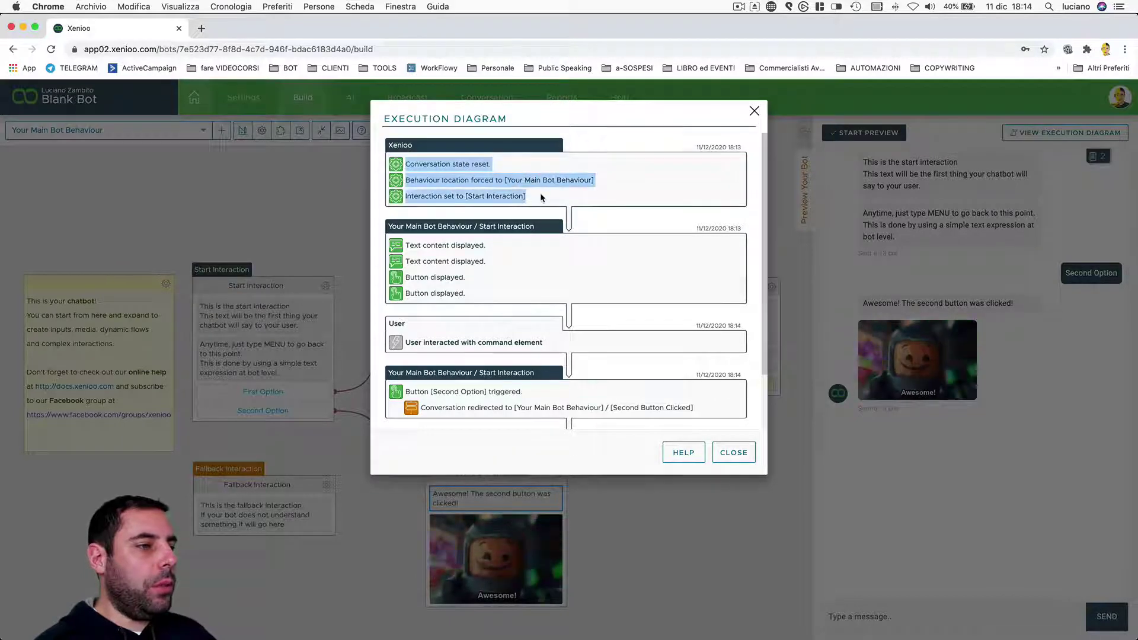
scroll(613, 227, "down", 3)
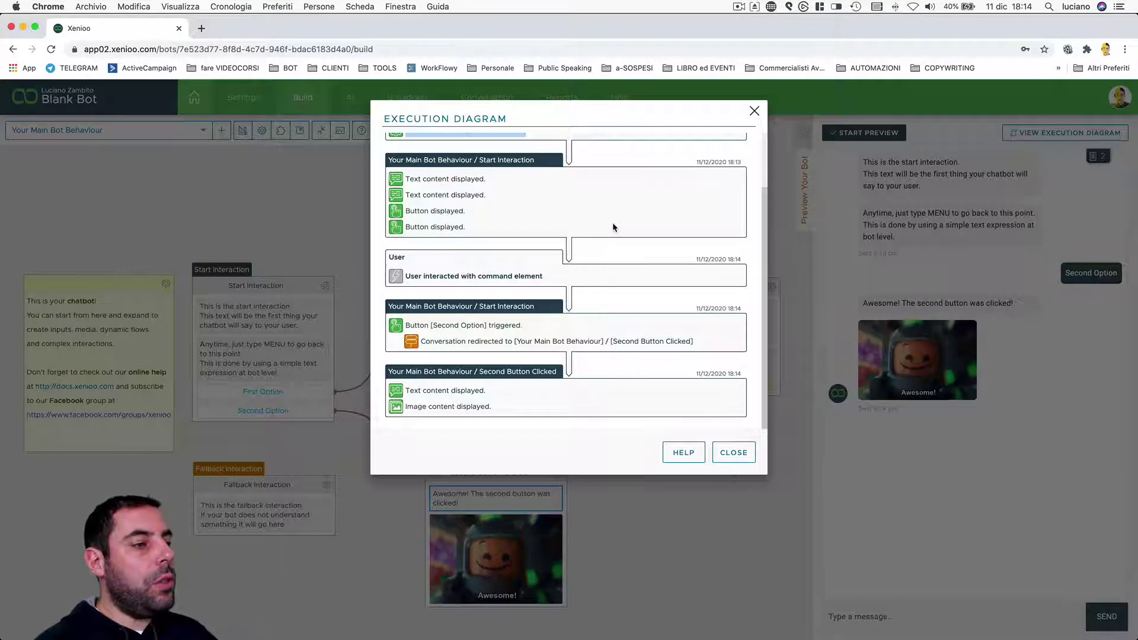
scroll(612, 227, "up", 1)
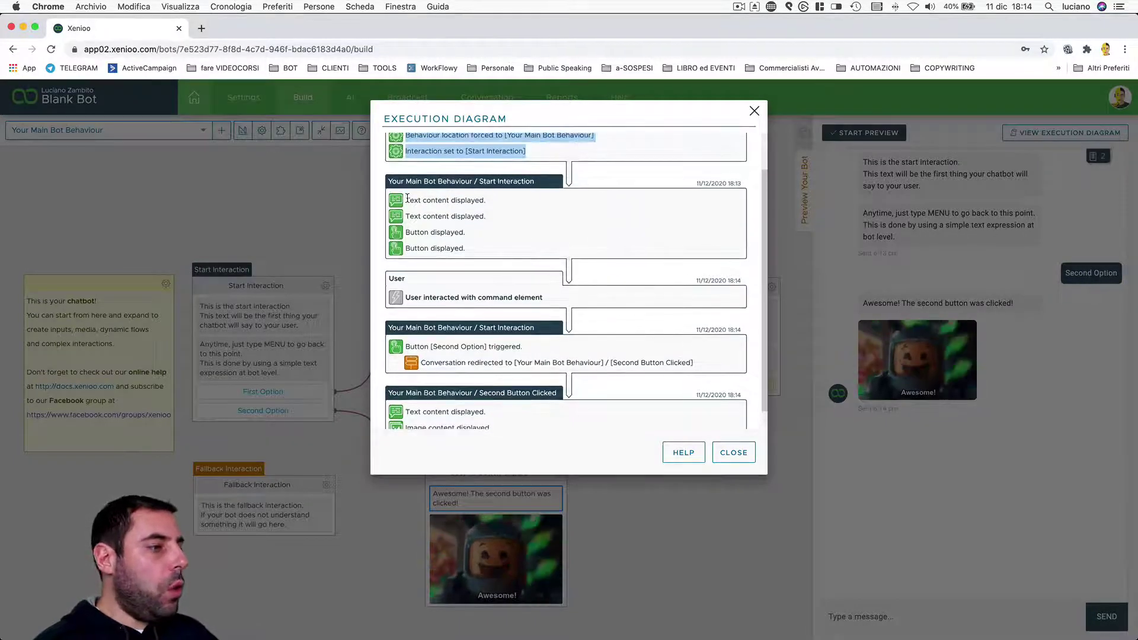
left_click_drag(407, 199, 481, 247)
Step: Review the diagram's Second Option trigger, its redirect and the Second Button Clicked text entry, and close the execution diagram
scroll(415, 278, "down", 1)
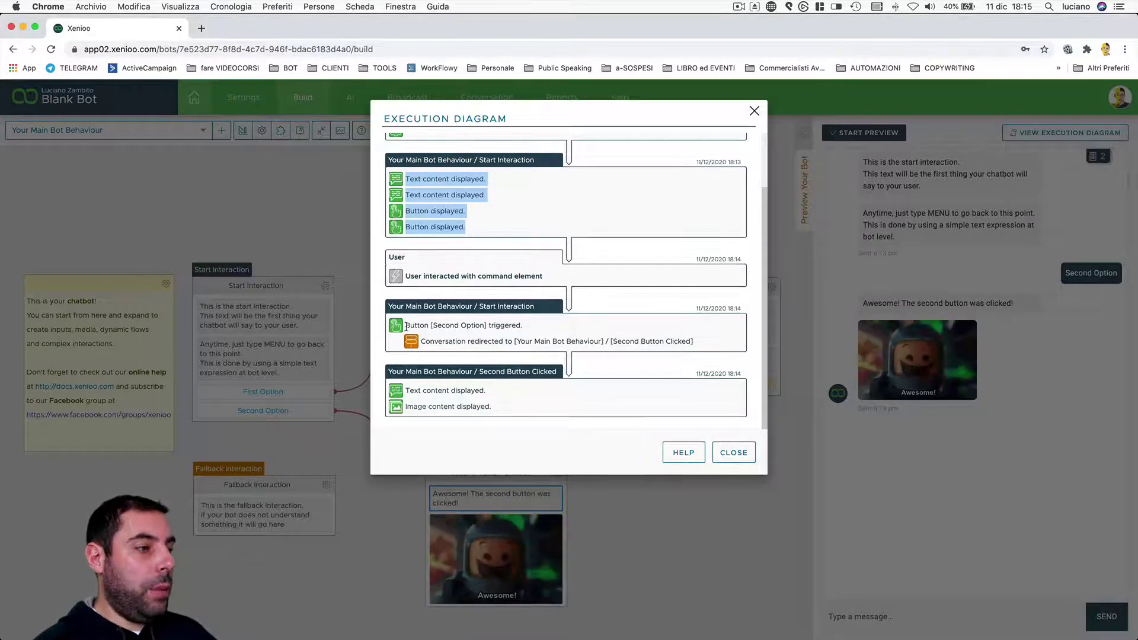
left_click_drag(406, 326, 537, 335)
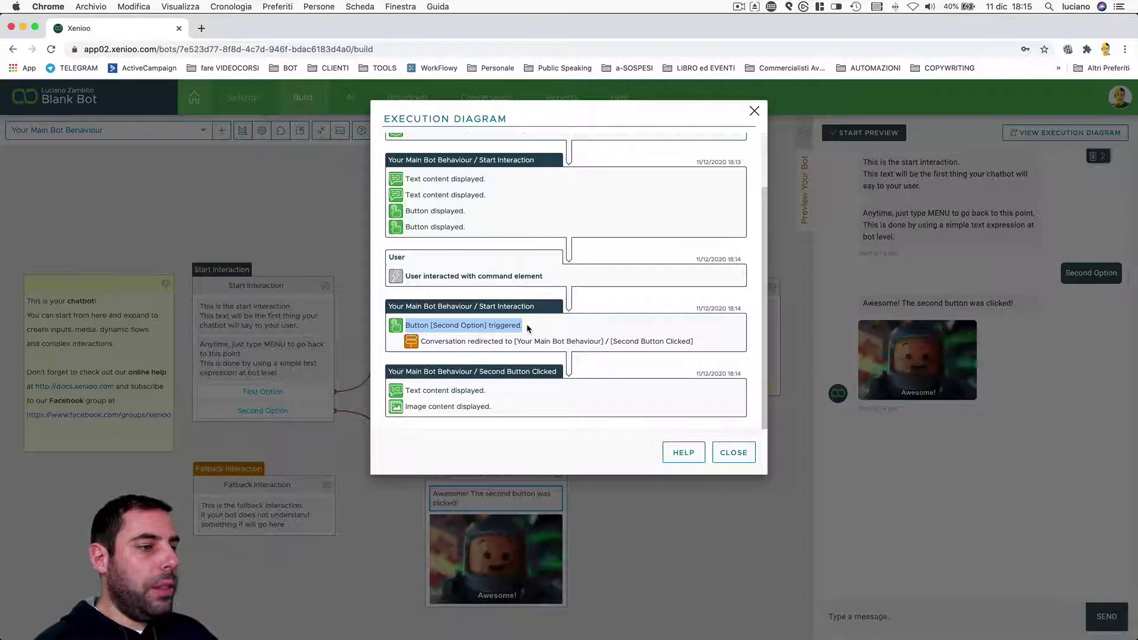
left_click(477, 343)
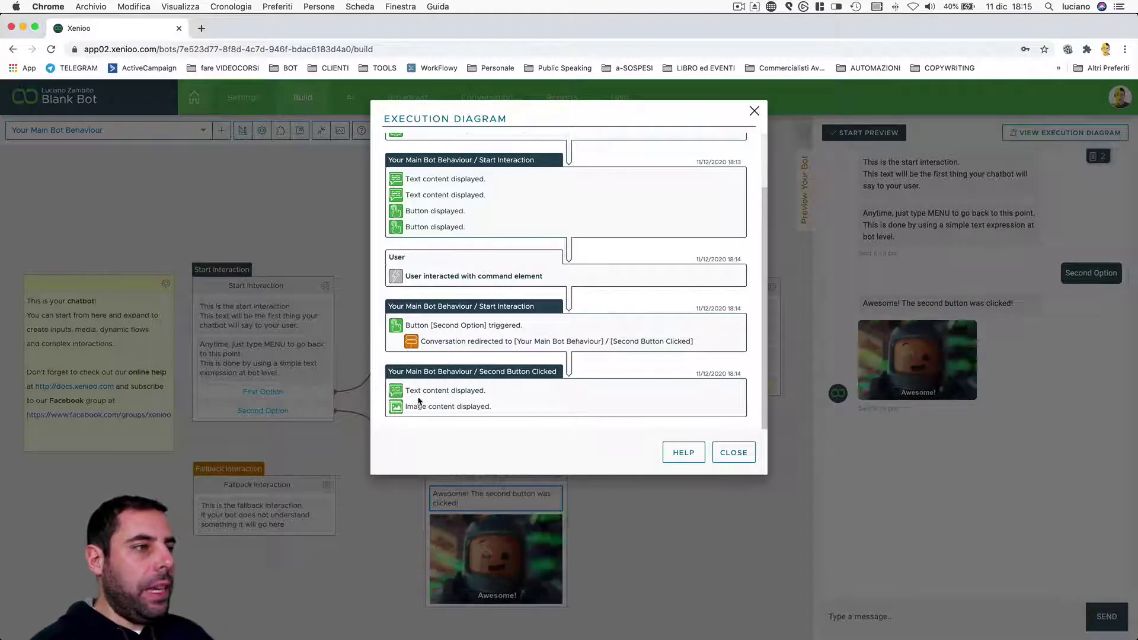
left_click_drag(406, 391, 496, 391)
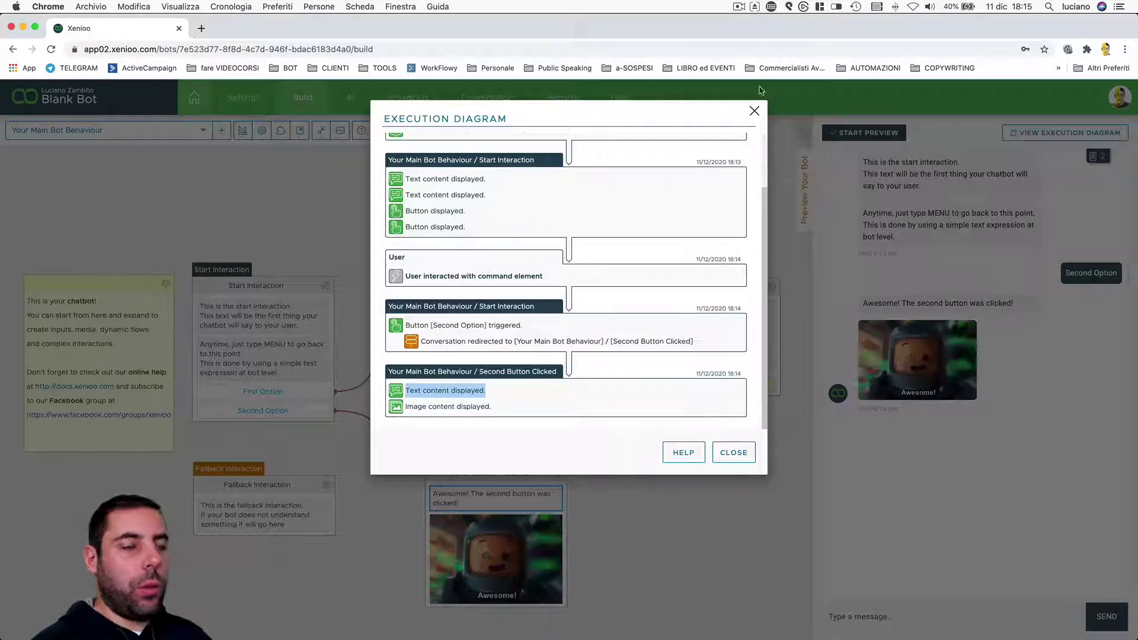
left_click(754, 112)
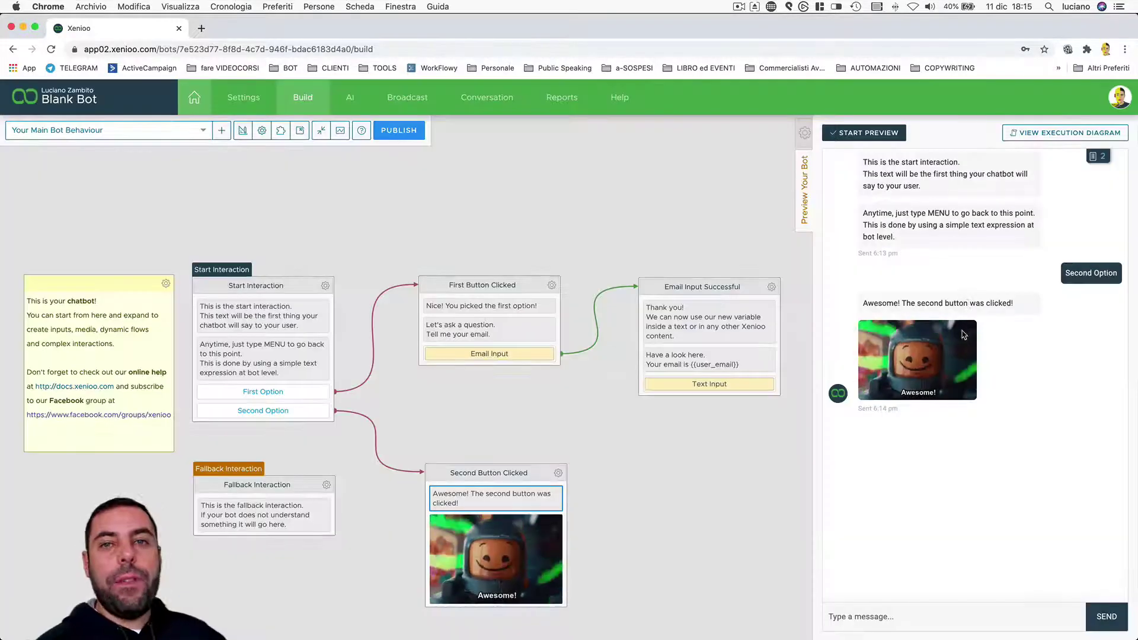